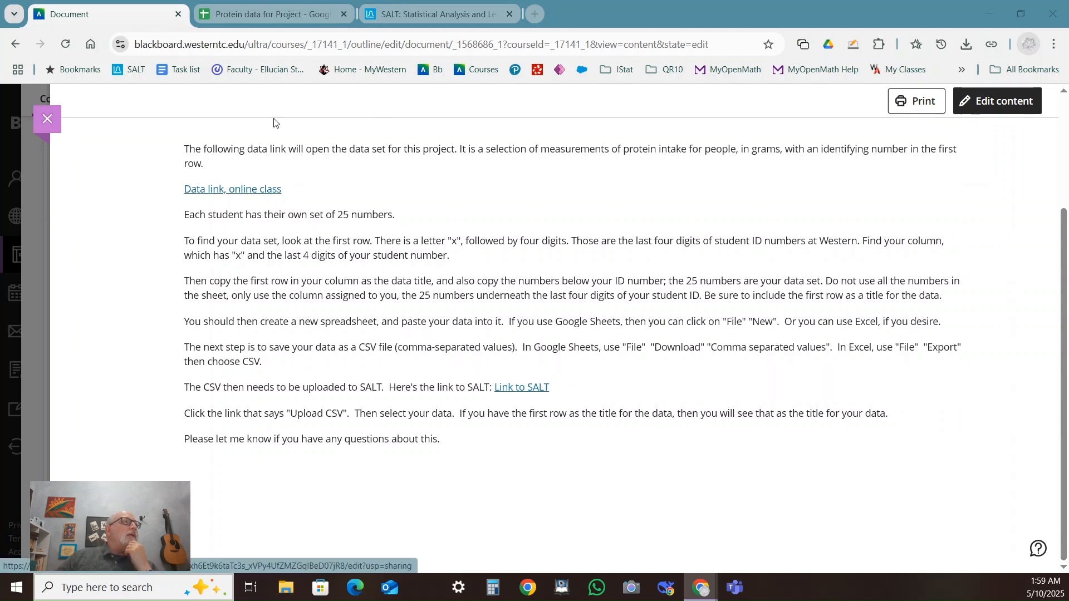
- In the Protein data for Project spreadsheet, copy the assigned data set with its heading from cells E1:E26
{"action": "left_click", "coordinate": [240, 11]}
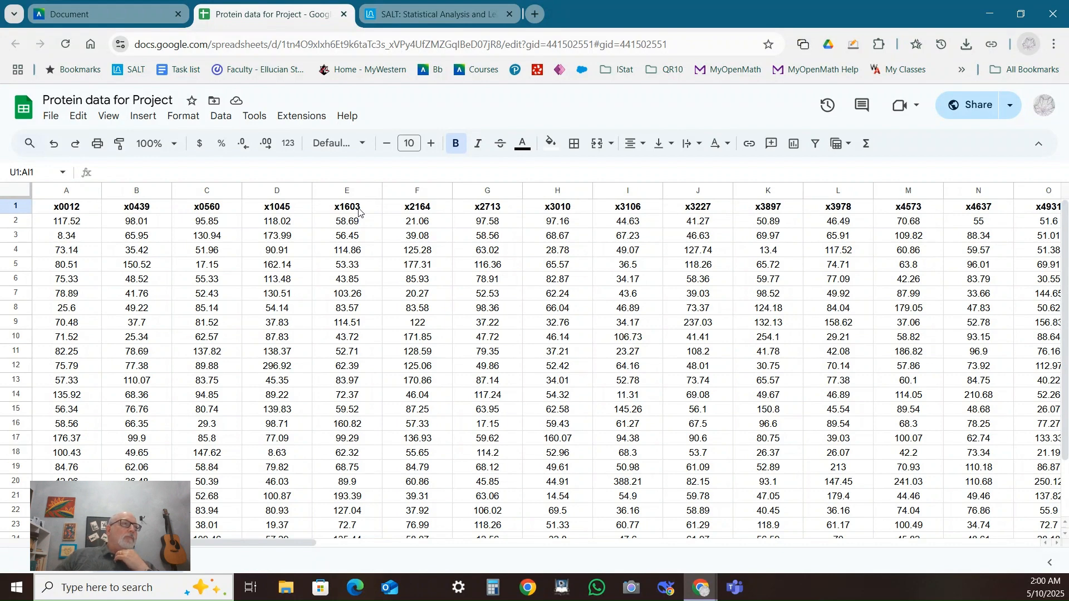
{"action": "left_click_drag", "start_coordinate": [359, 212], "coordinate": [366, 504]}
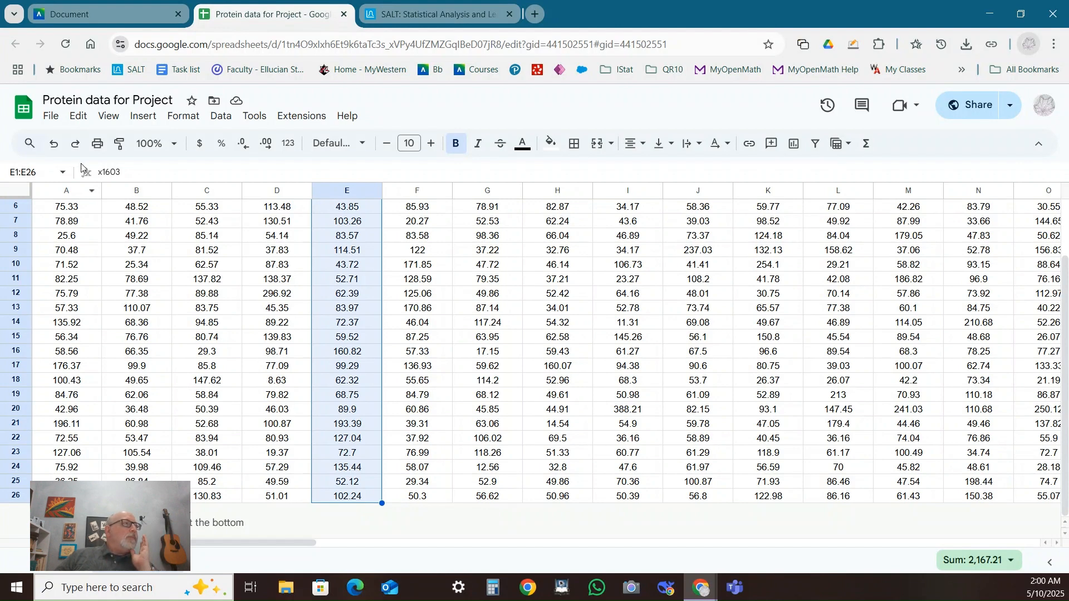
{"action": "left_click", "coordinate": [79, 116]}
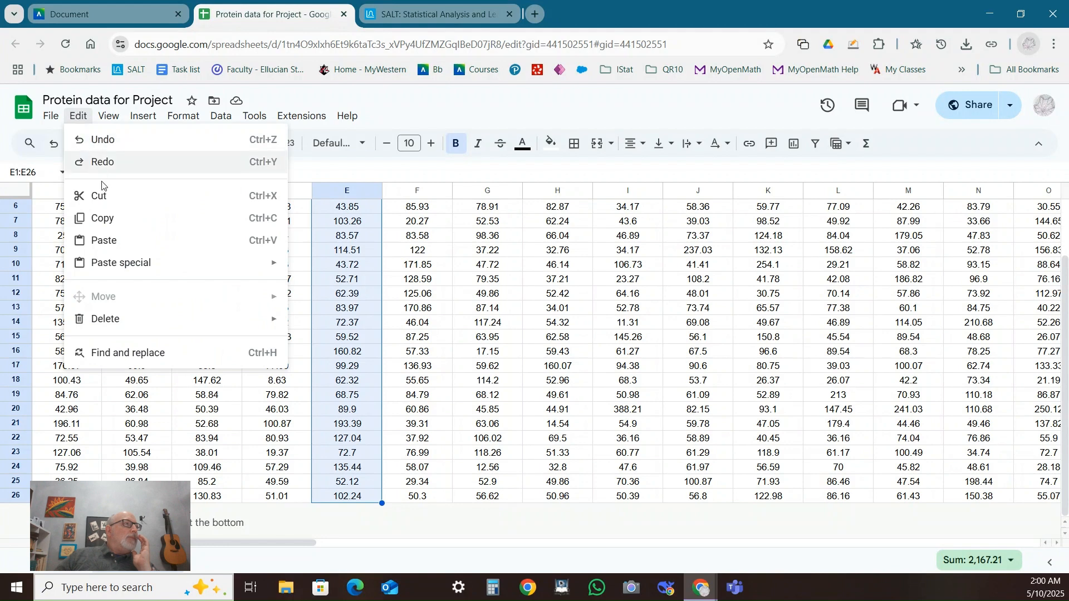
{"action": "left_click", "coordinate": [110, 225]}
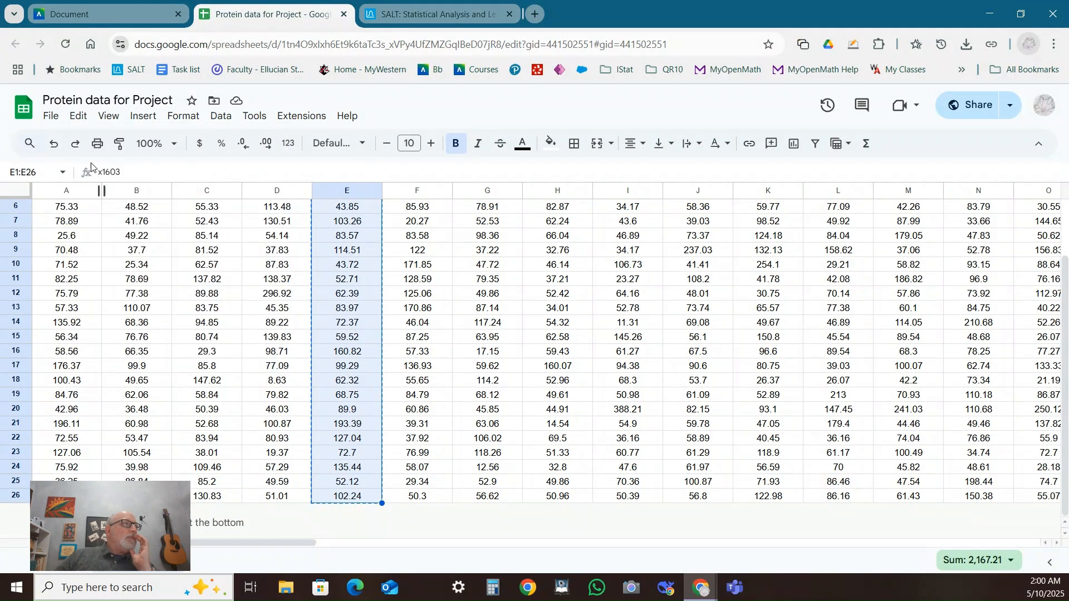
- Create a new blank spreadsheet and paste the copied column into it starting at cell A1
{"action": "left_click", "coordinate": [52, 118]}
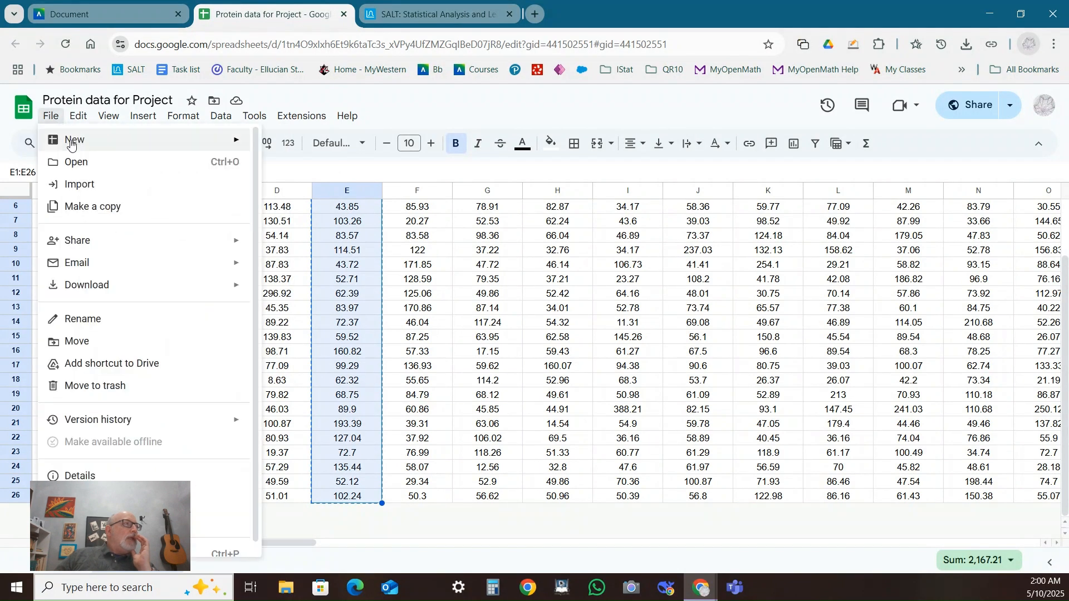
{"action": "mouse_move", "coordinate": [75, 150]}
{"action": "left_click", "coordinate": [317, 148]}
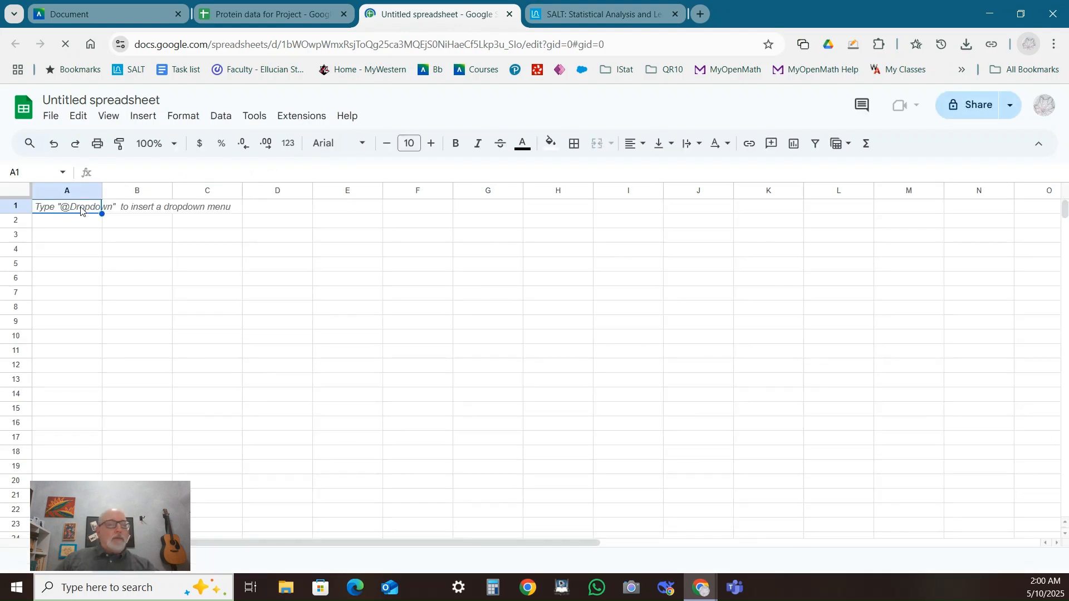
{"action": "key", "text": "ctrl+v"}
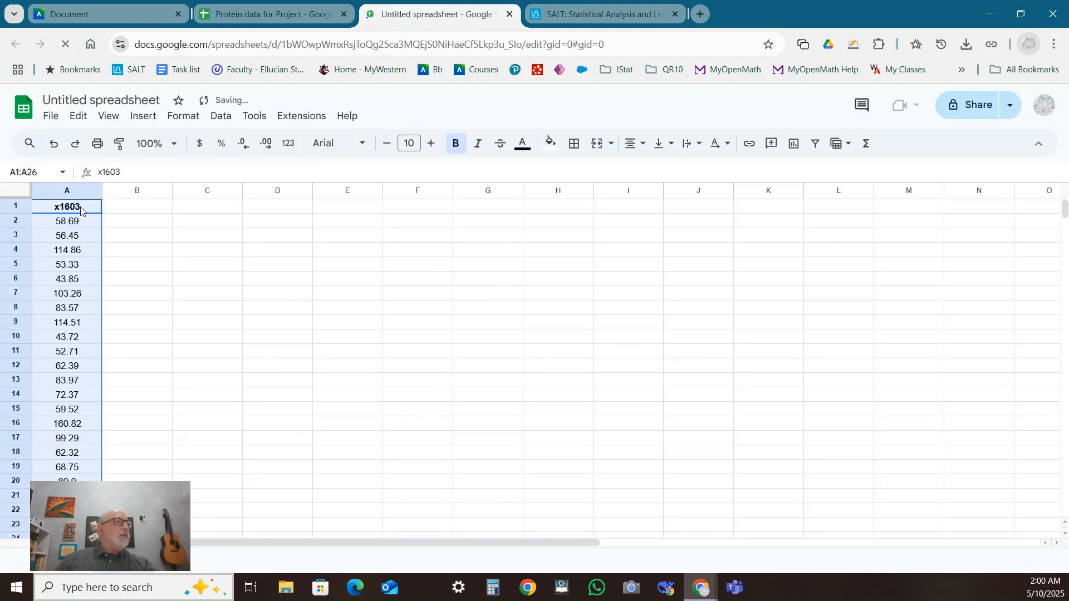
- Rename the new spreadsheet as Project data
{"action": "left_click", "coordinate": [135, 102]}
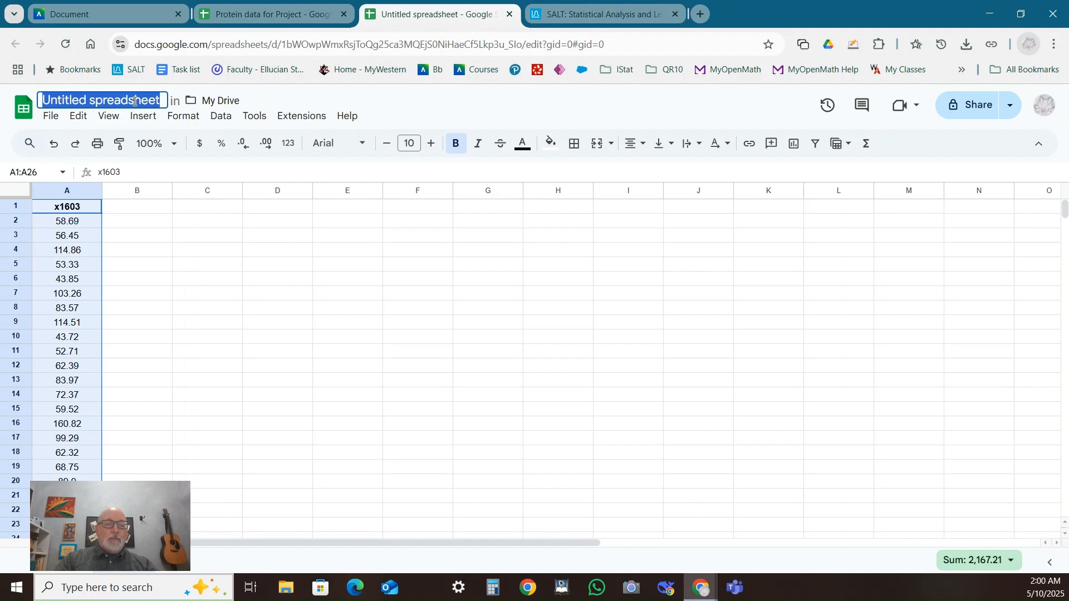
{"action": "type", "text": "Projec"}
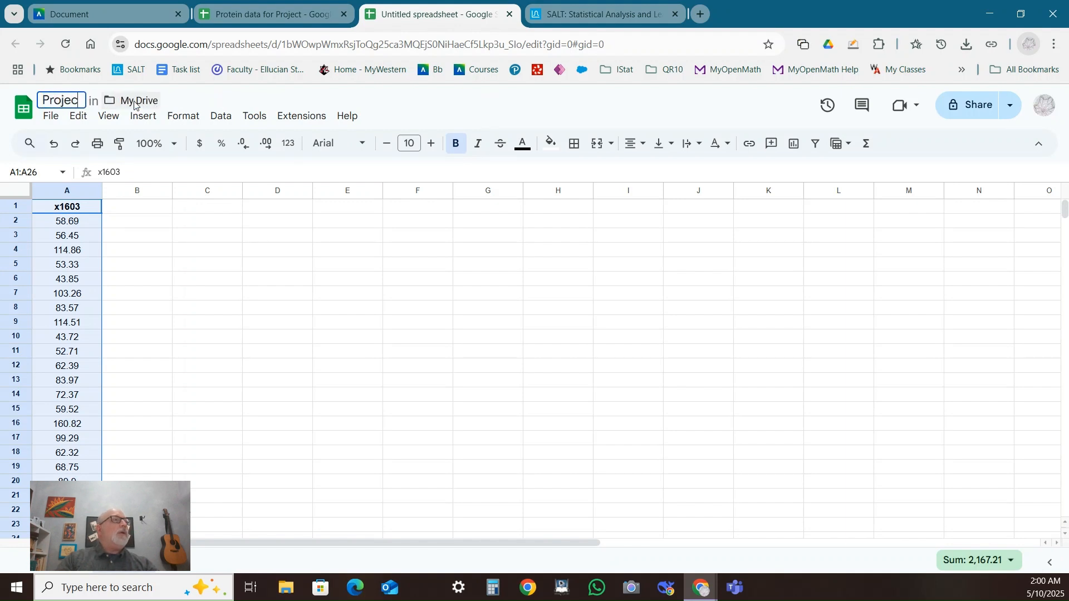
{"action": "type", "text": "t data"}
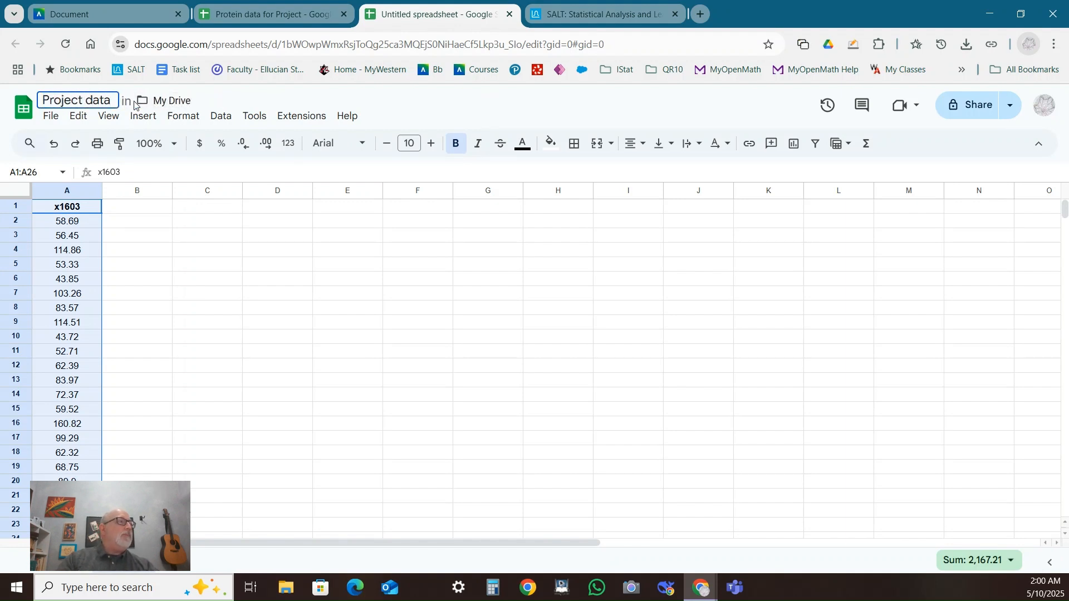
{"action": "key", "text": "Return"}
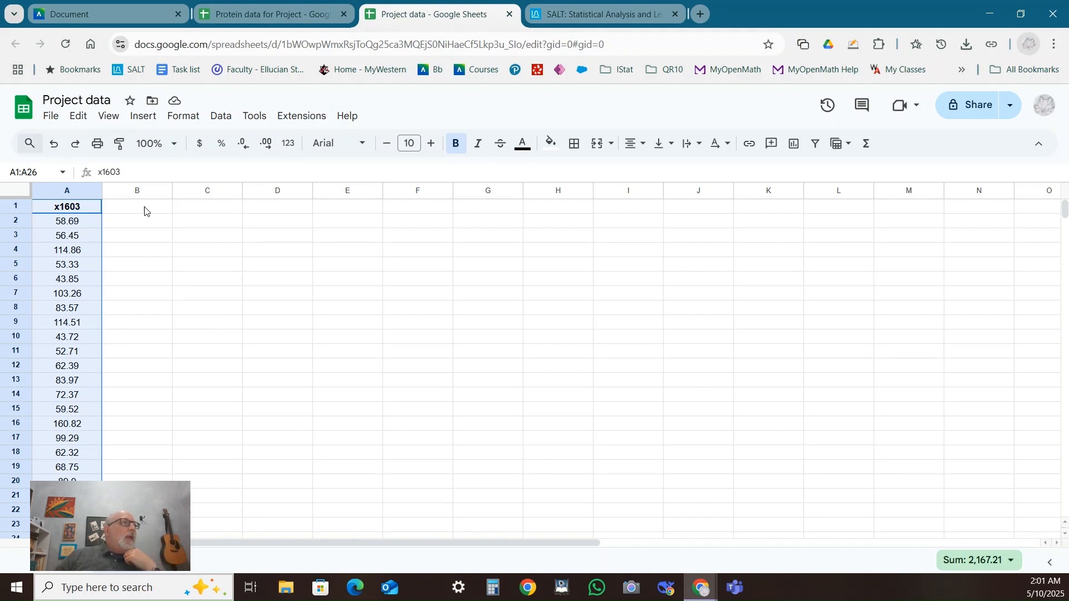
- Download the sheet as a Comma Separated Values (.csv) file and check the file in its download folder
{"action": "left_click", "coordinate": [52, 117]}
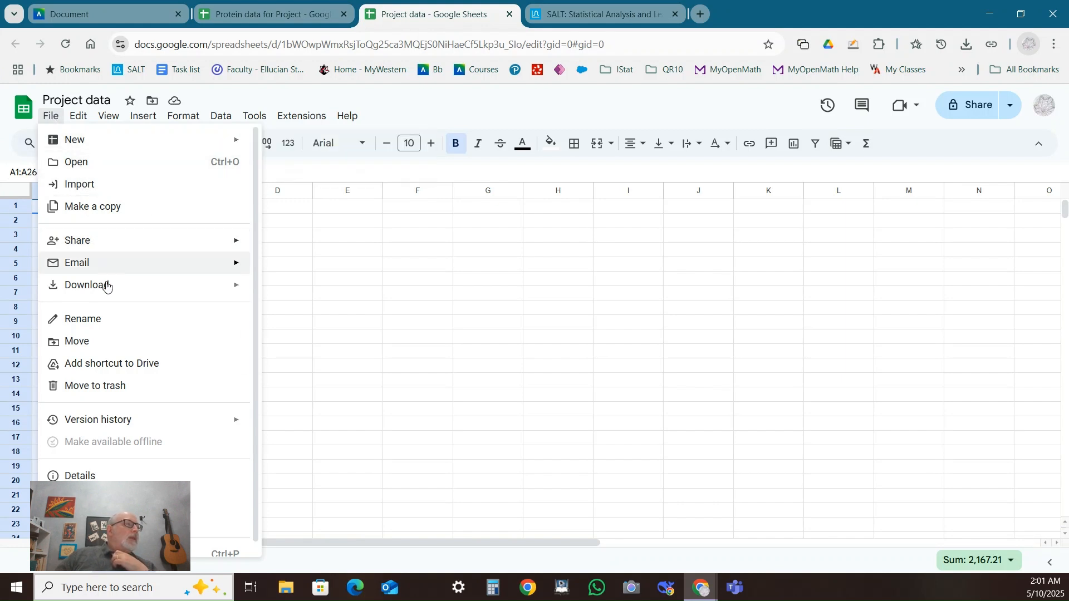
{"action": "mouse_move", "coordinate": [105, 295]}
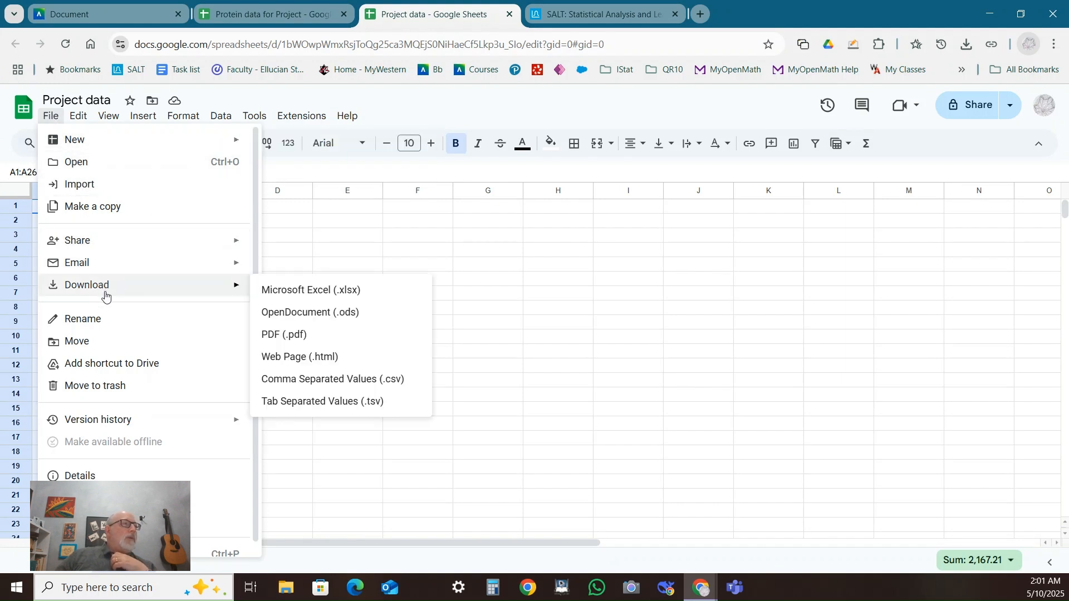
{"action": "left_click", "coordinate": [357, 381]}
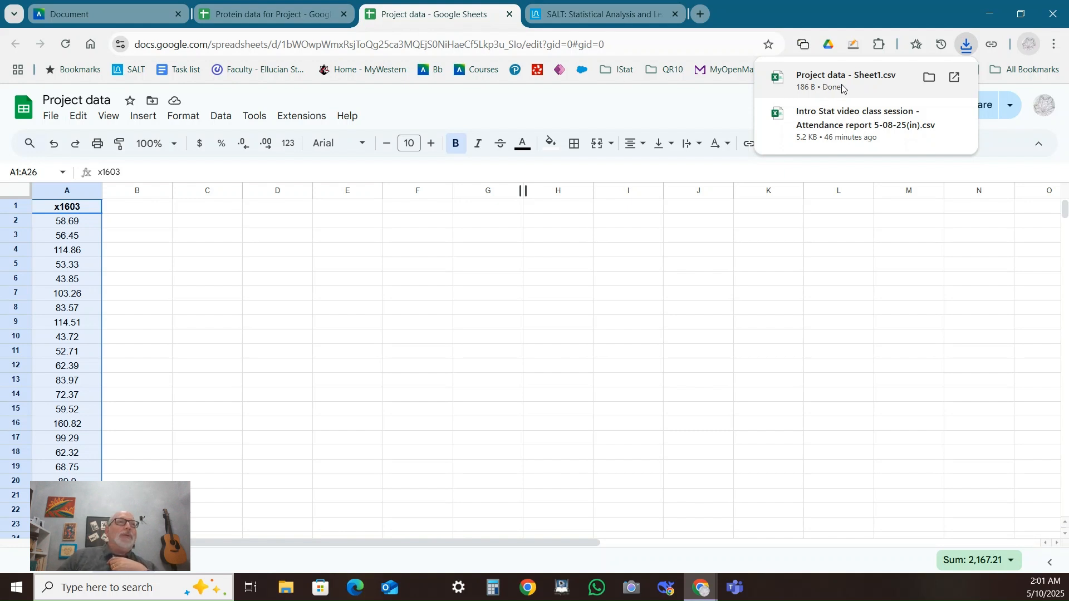
{"action": "left_click", "coordinate": [931, 78]}
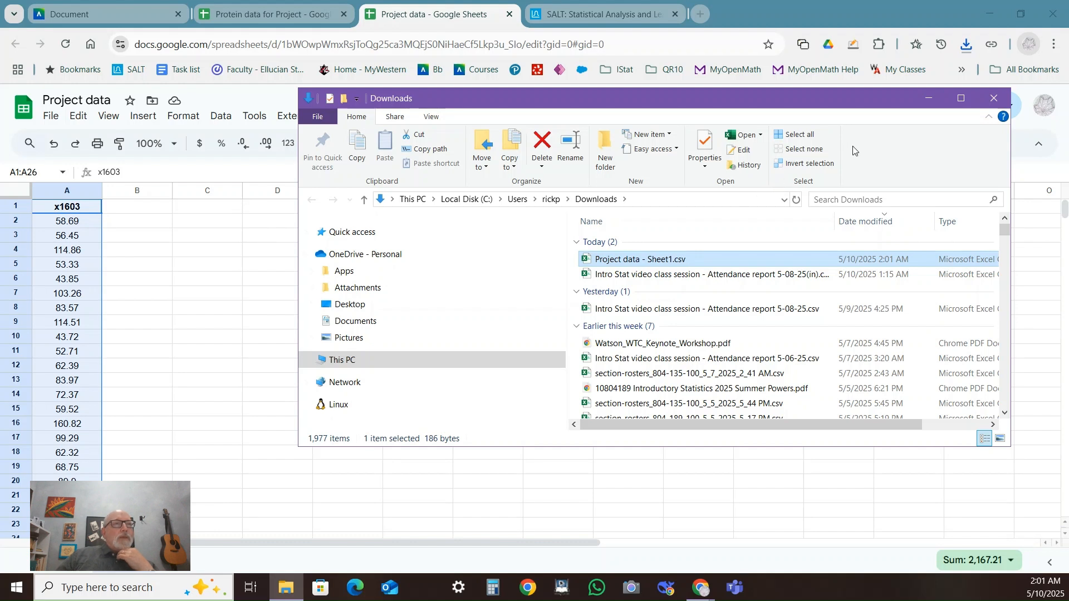
{"action": "left_click", "coordinate": [991, 99]}
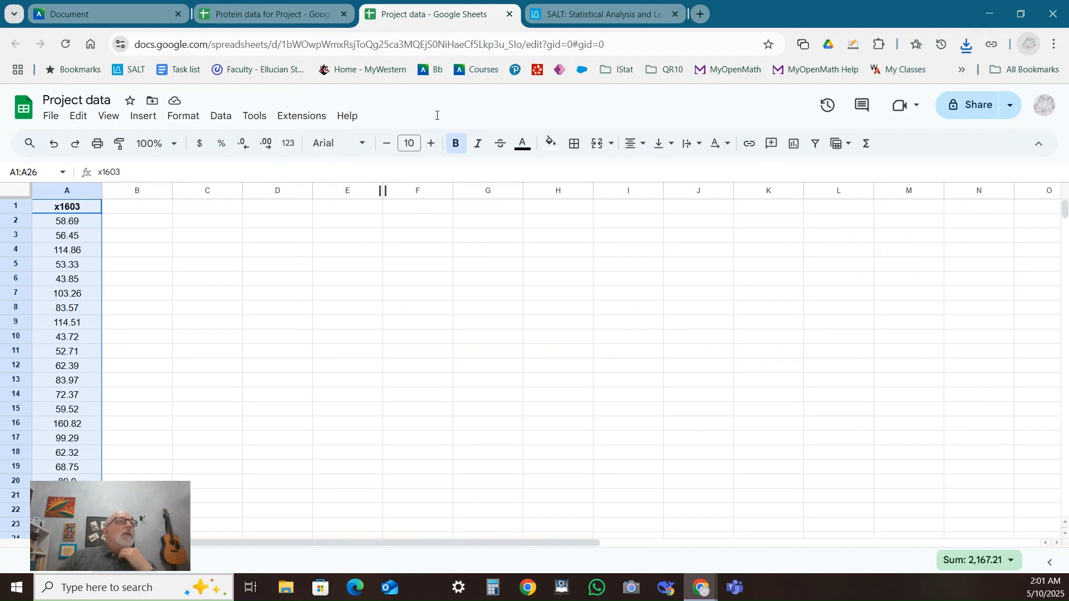
- Switch to SALT and upload Project data - Sheet1.csv from the Downloads folder as a raw dataset
{"action": "left_click", "coordinate": [589, 15]}
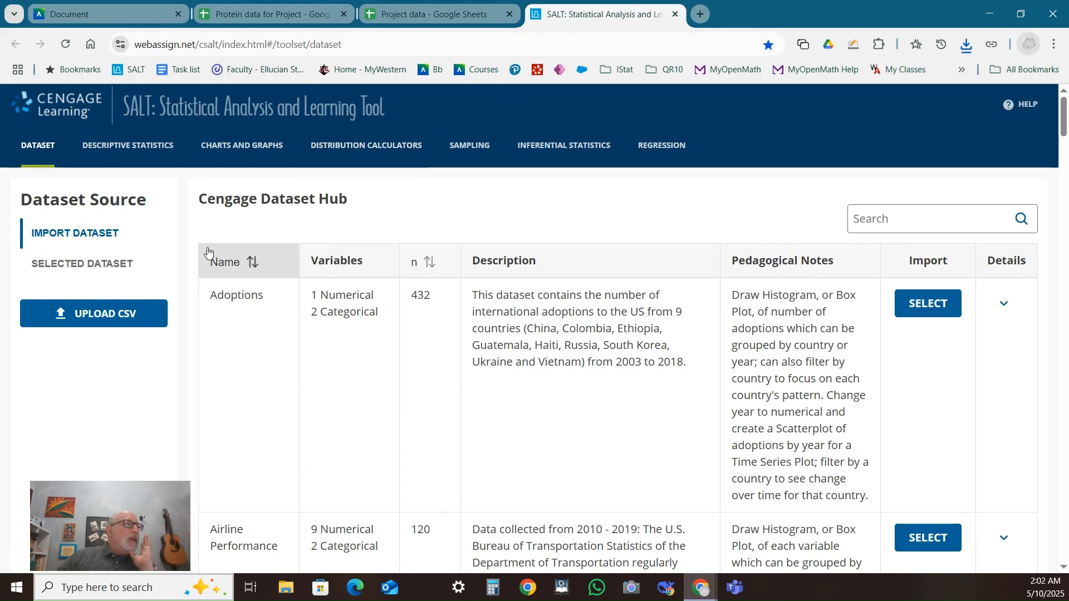
{"action": "left_click", "coordinate": [116, 315]}
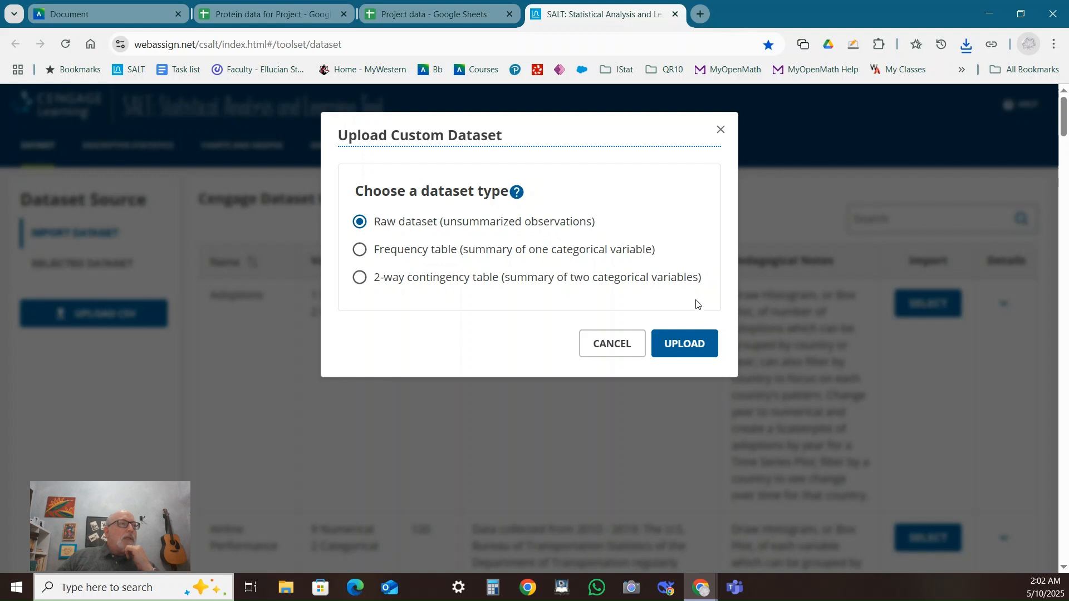
{"action": "left_click", "coordinate": [690, 345]}
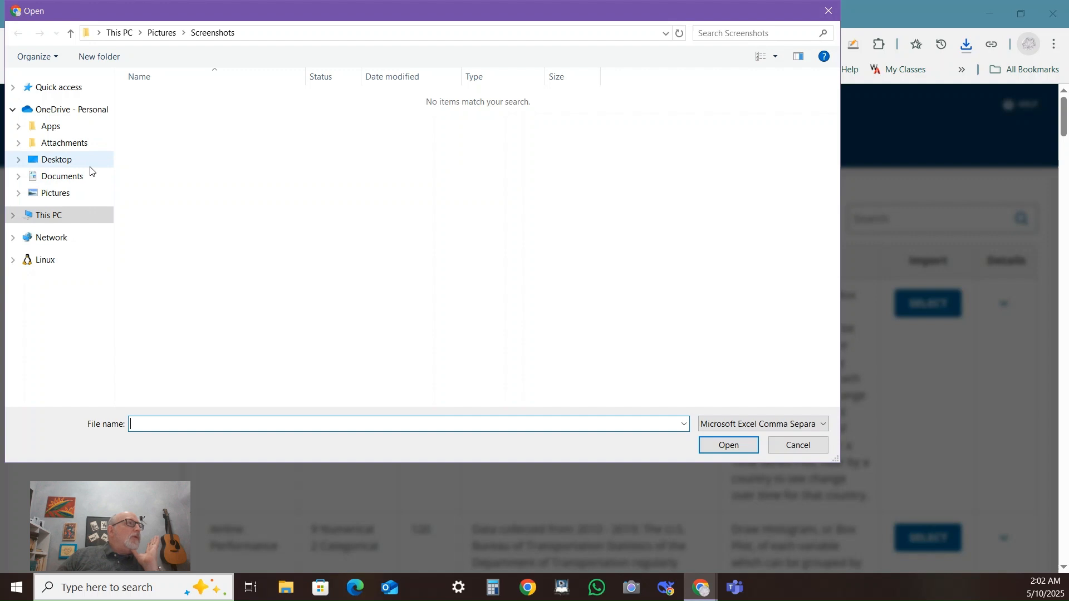
{"action": "left_click", "coordinate": [57, 221]}
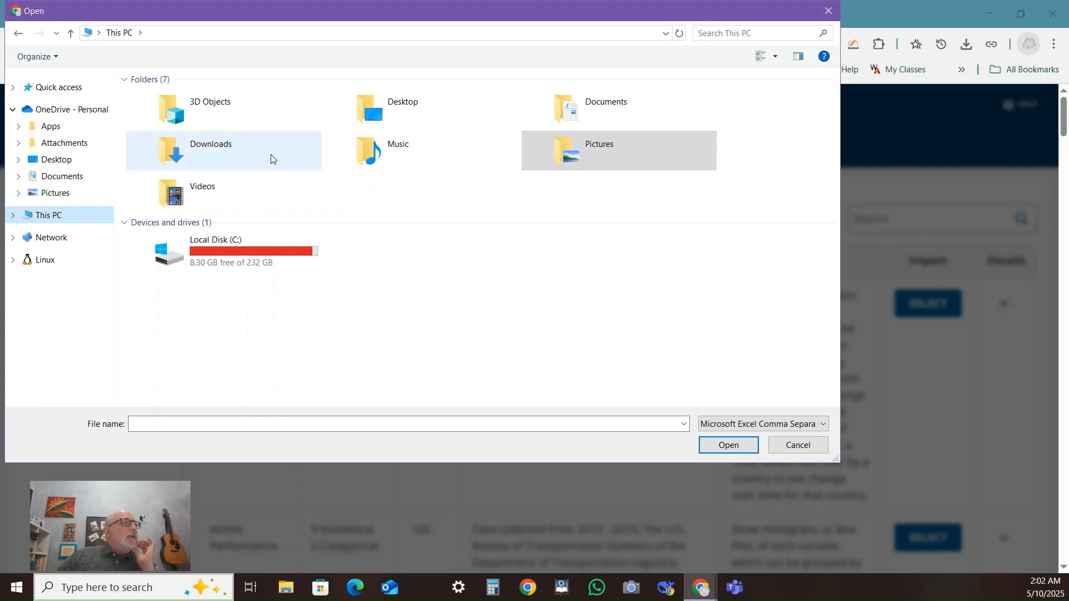
{"action": "double_click", "coordinate": [213, 149]}
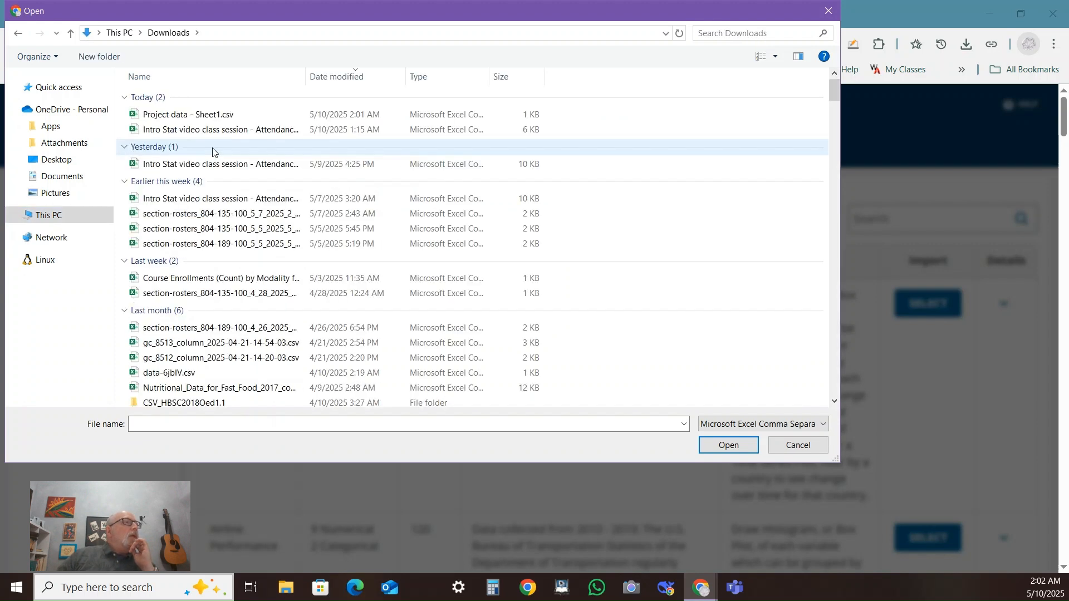
{"action": "left_click", "coordinate": [181, 117]}
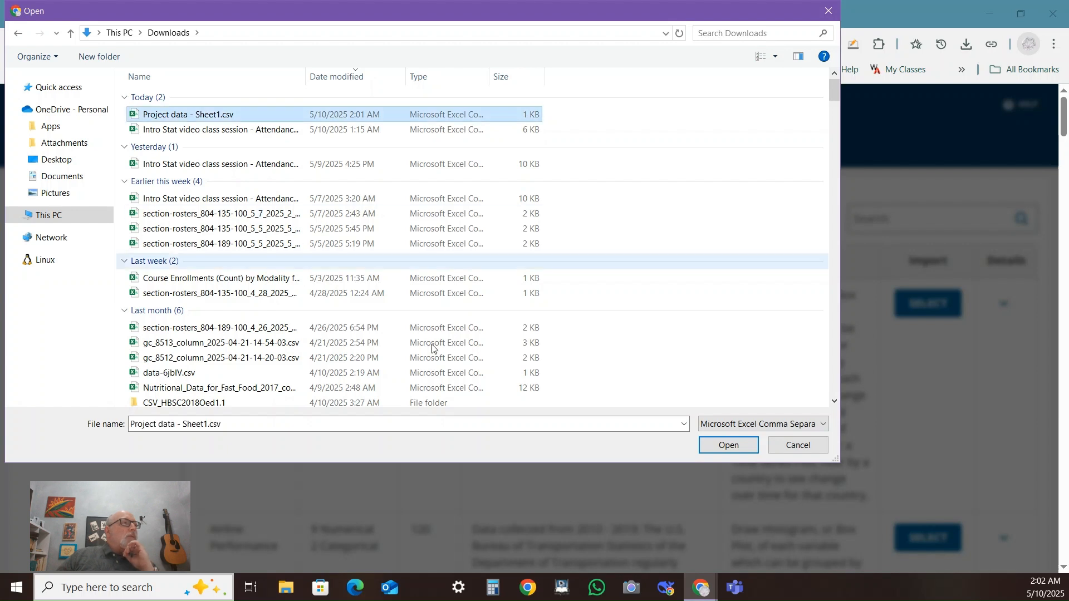
{"action": "left_click", "coordinate": [727, 447]}
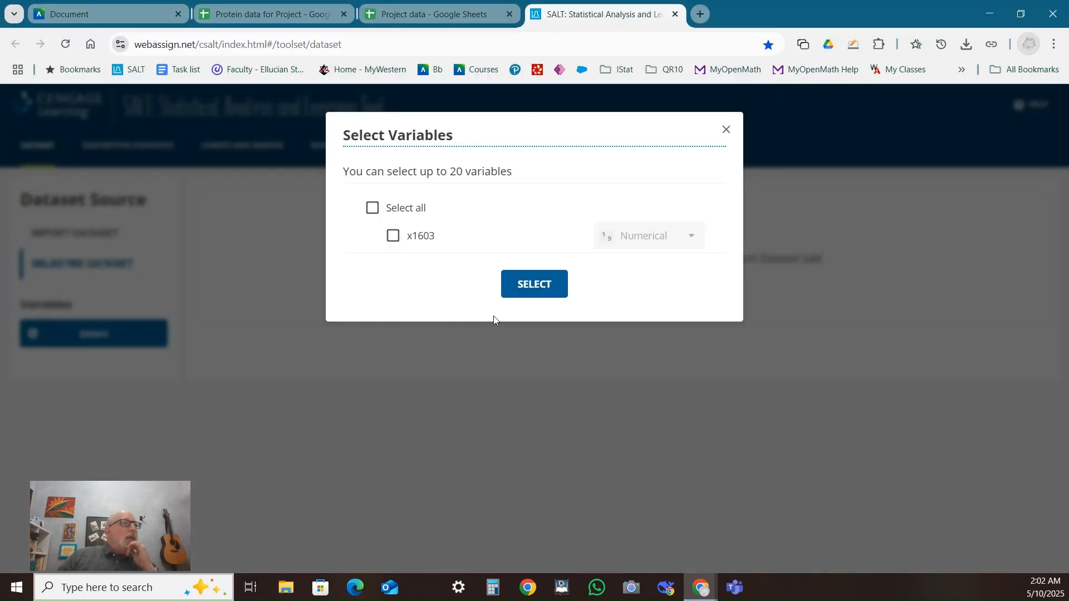
- Import all variables of the uploaded dataset and look through its rows
{"action": "left_click", "coordinate": [372, 210]}
{"action": "left_click", "coordinate": [536, 298]}
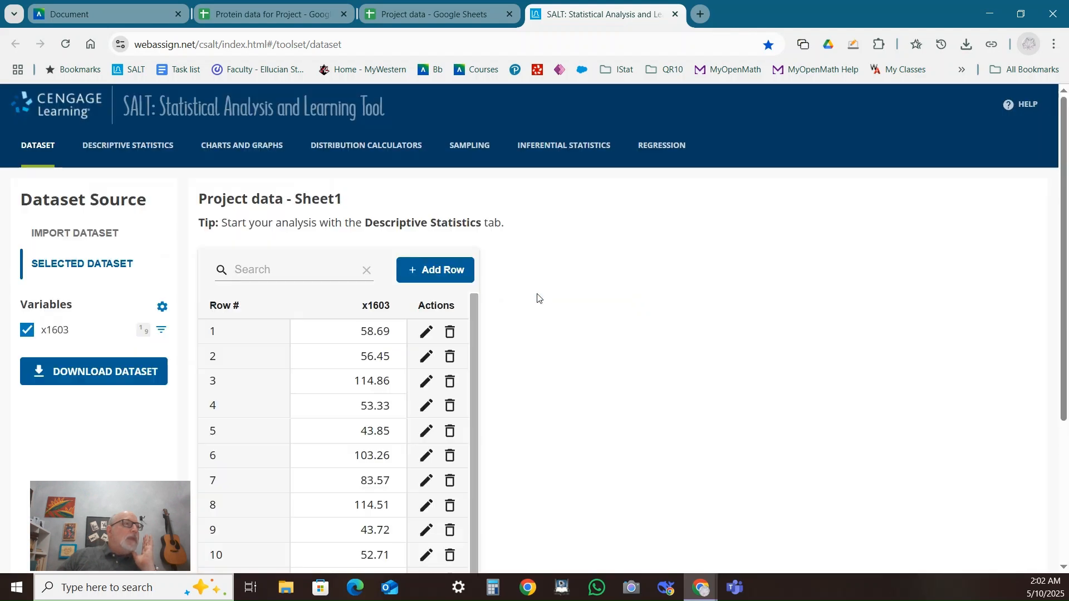
{"action": "scroll", "coordinate": [381, 373], "scroll_direction": "down", "scroll_amount": 3}
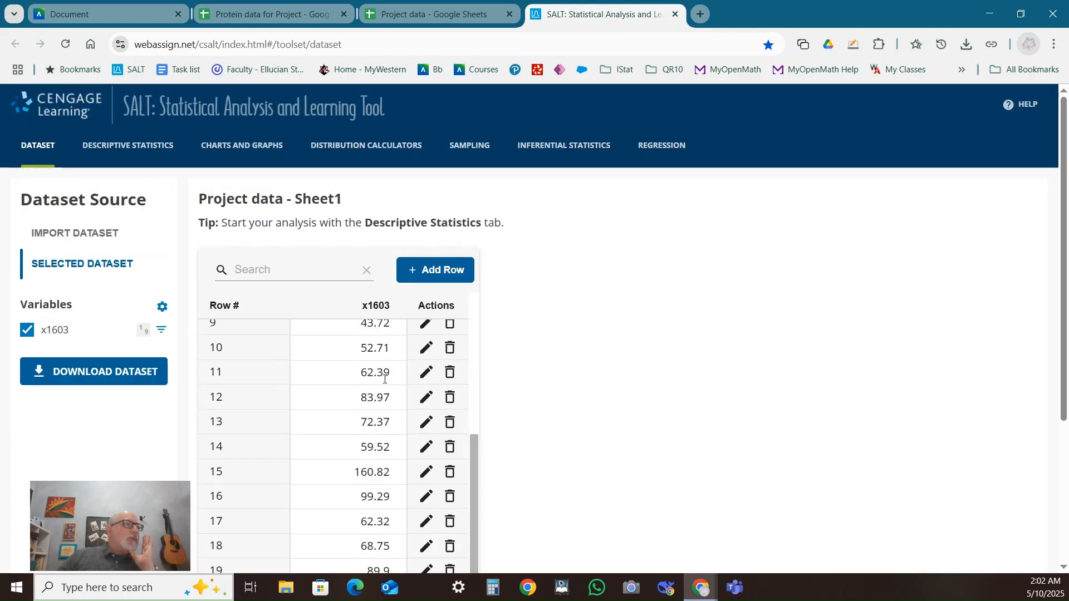
{"action": "scroll", "coordinate": [582, 441], "scroll_direction": "down", "scroll_amount": 4}
{"action": "scroll", "coordinate": [581, 443], "scroll_direction": "up", "scroll_amount": 4}
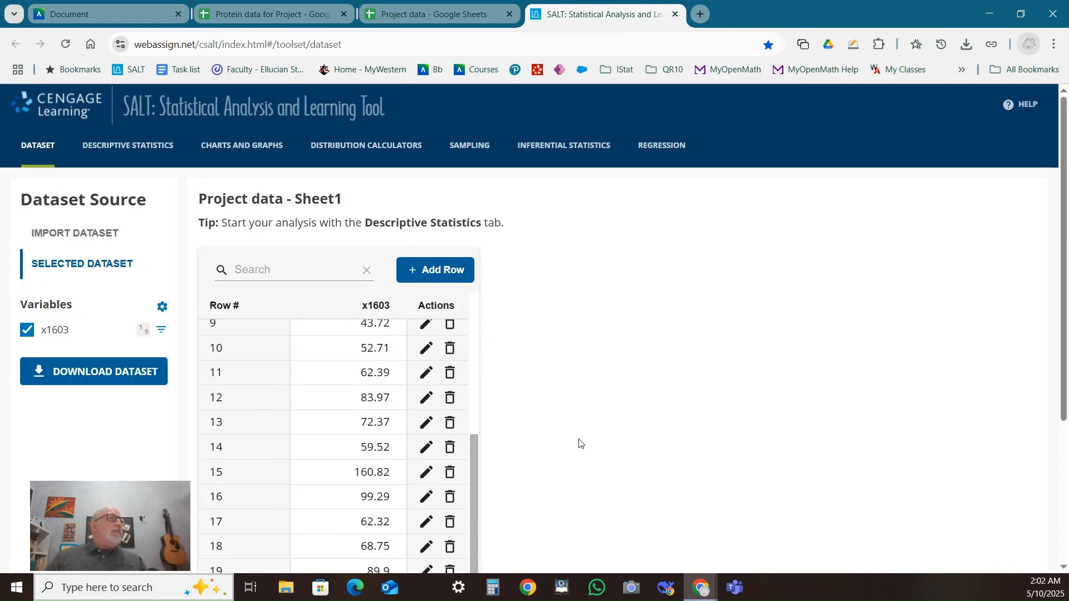
- Create a dot plot of the imported numerical variable and review the plot with its summary table
{"action": "left_click", "coordinate": [252, 149]}
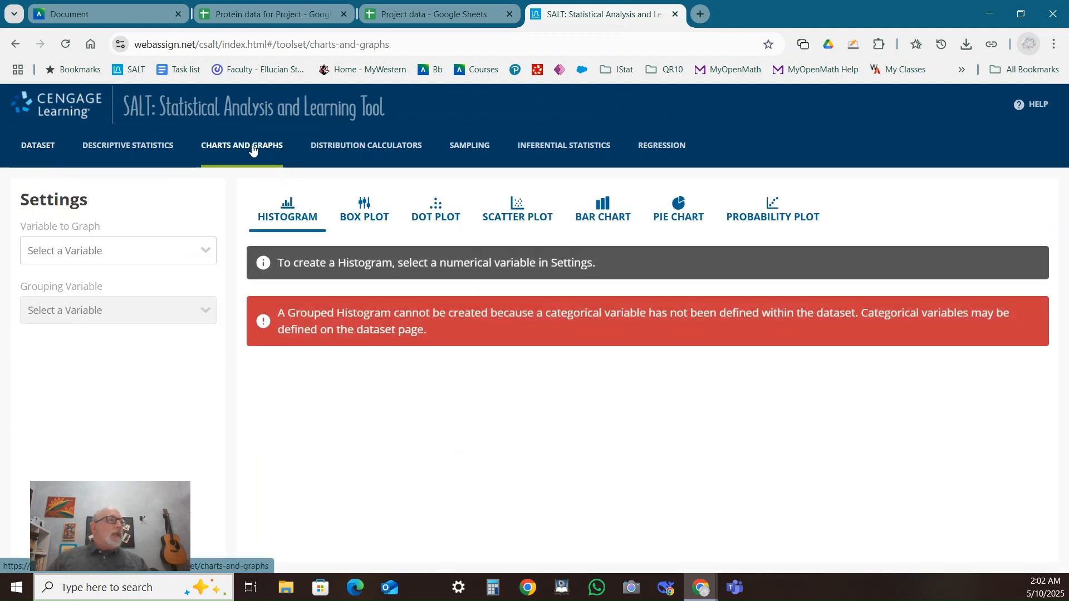
{"action": "left_click", "coordinate": [428, 212]}
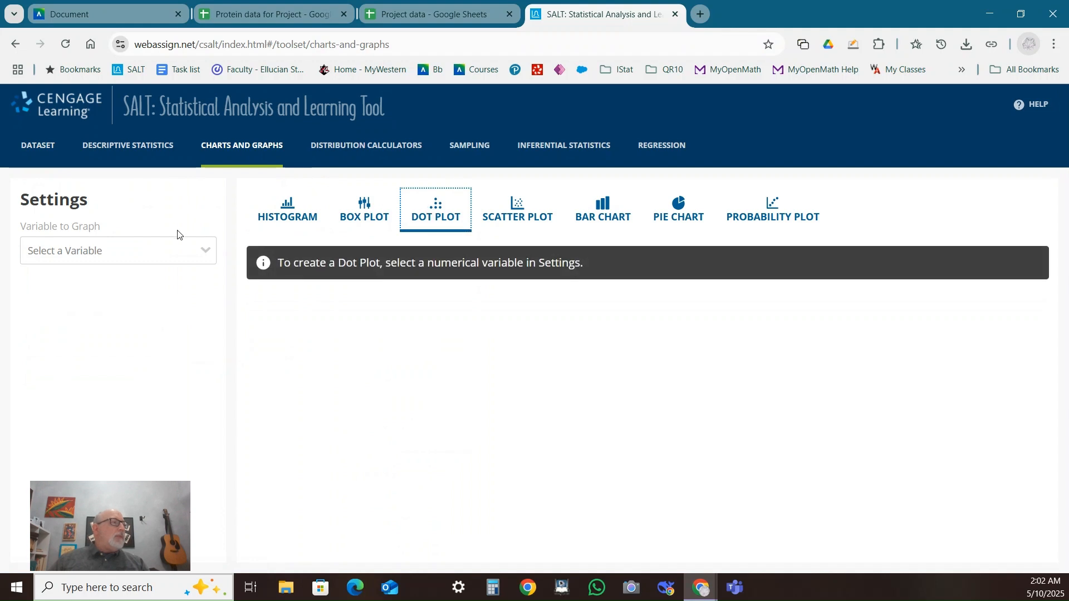
{"action": "left_click", "coordinate": [128, 250]}
{"action": "left_click", "coordinate": [89, 286]}
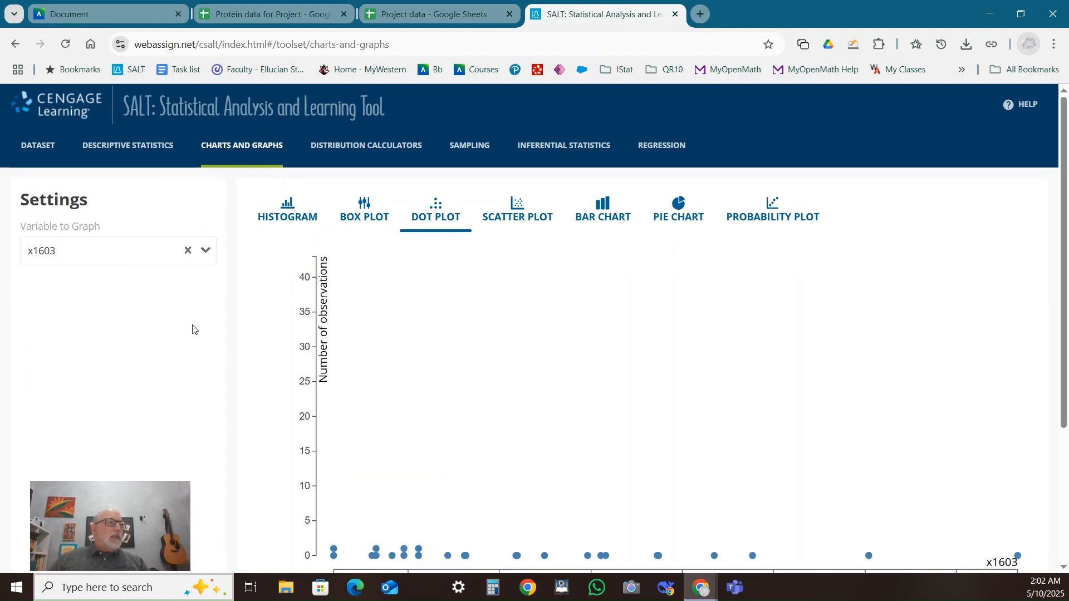
{"action": "left_click_drag", "start_coordinate": [1064, 169], "coordinate": [1046, 324]}
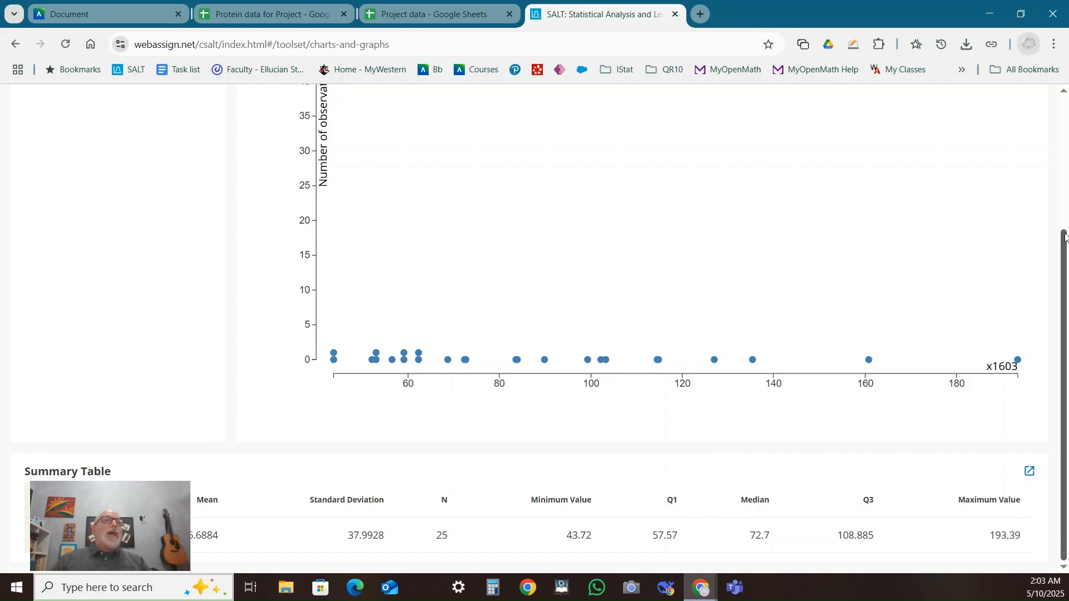
{"action": "left_click_drag", "start_coordinate": [1064, 236], "coordinate": [1038, 82]}
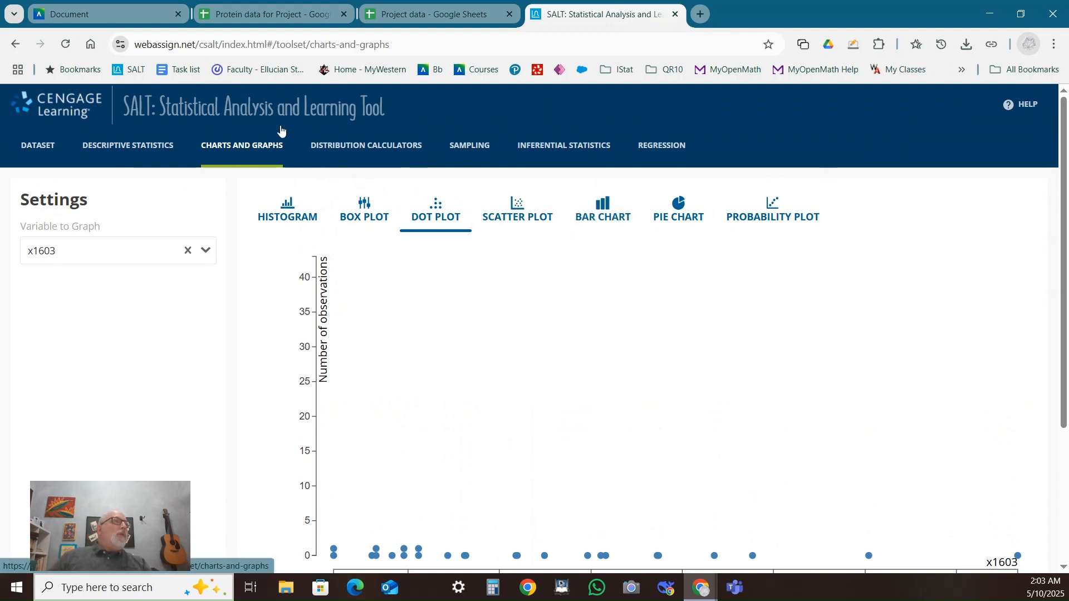
- Return to the Protein data for Project sheet with column x1603 still copied, and launch Excel
{"action": "left_click", "coordinate": [278, 16]}
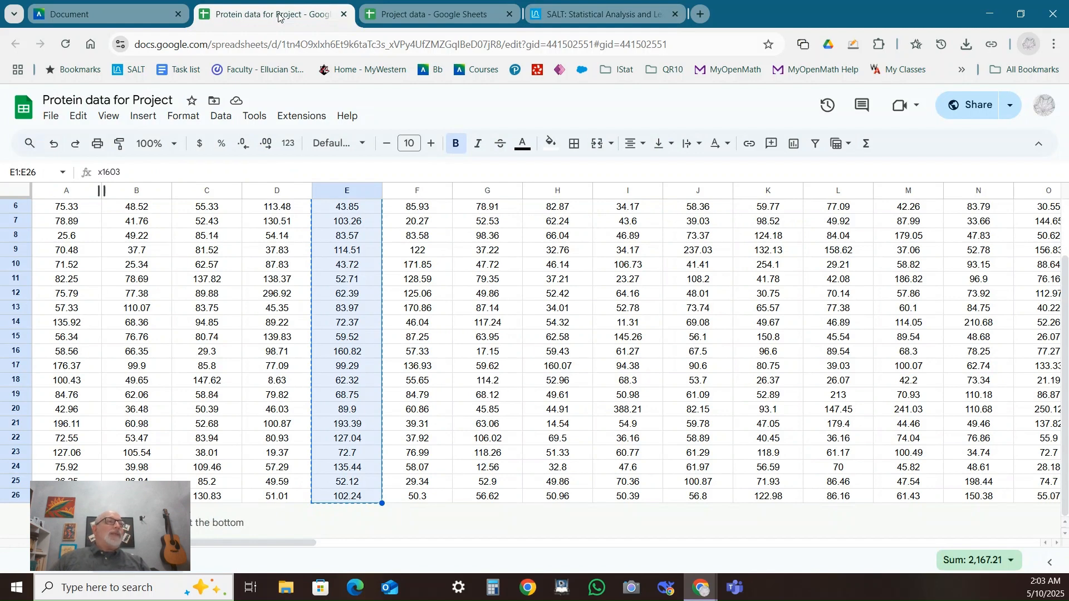
{"action": "scroll", "coordinate": [352, 329], "scroll_direction": "up", "scroll_amount": 2}
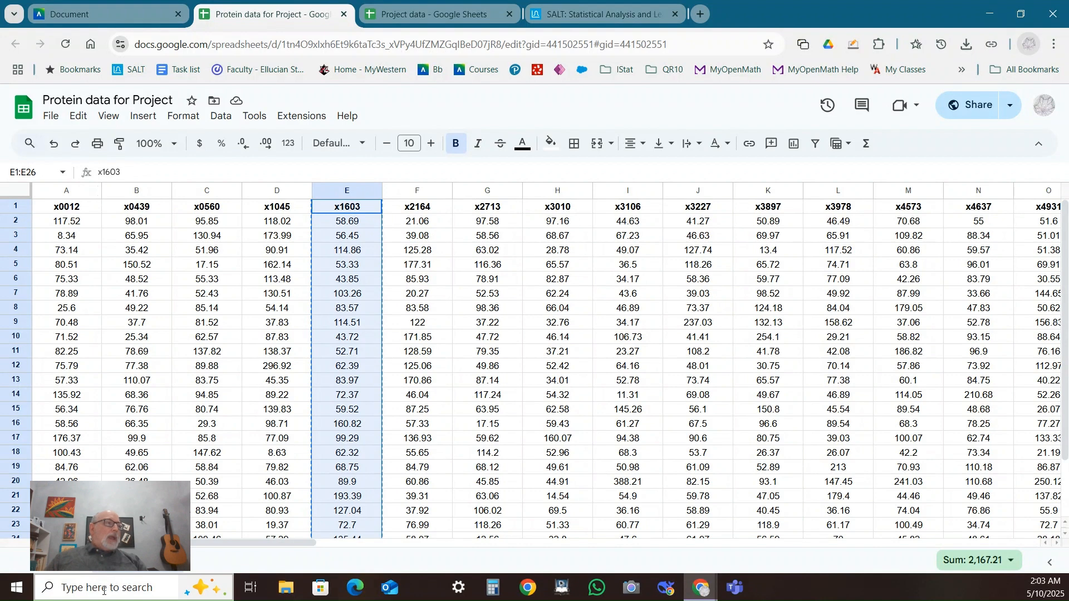
{"action": "left_click", "coordinate": [103, 589]}
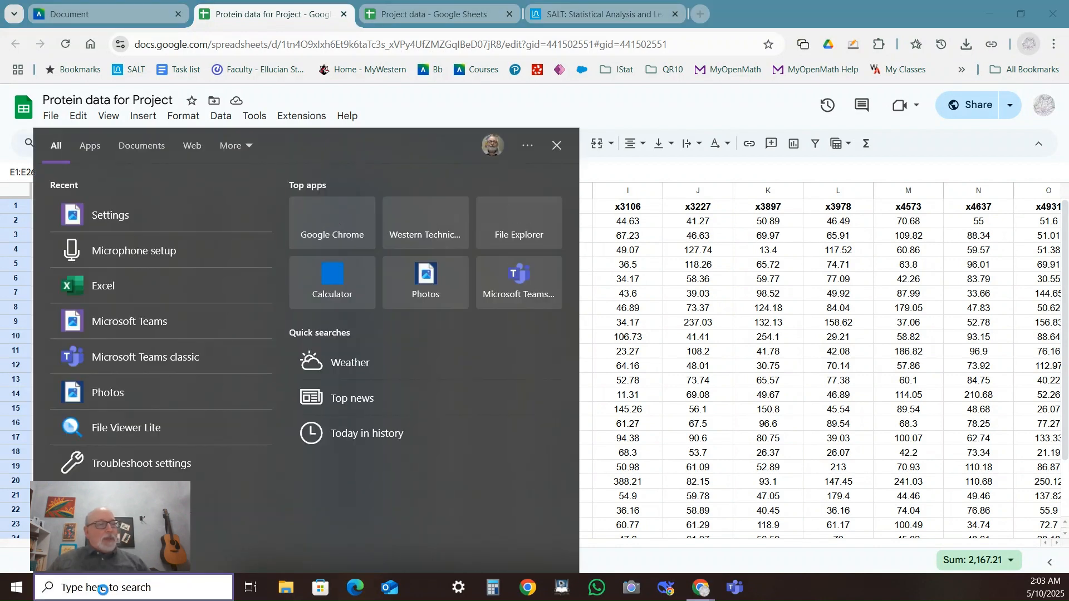
{"action": "type", "text": "w"}
{"action": "key", "text": "BackSpace"}
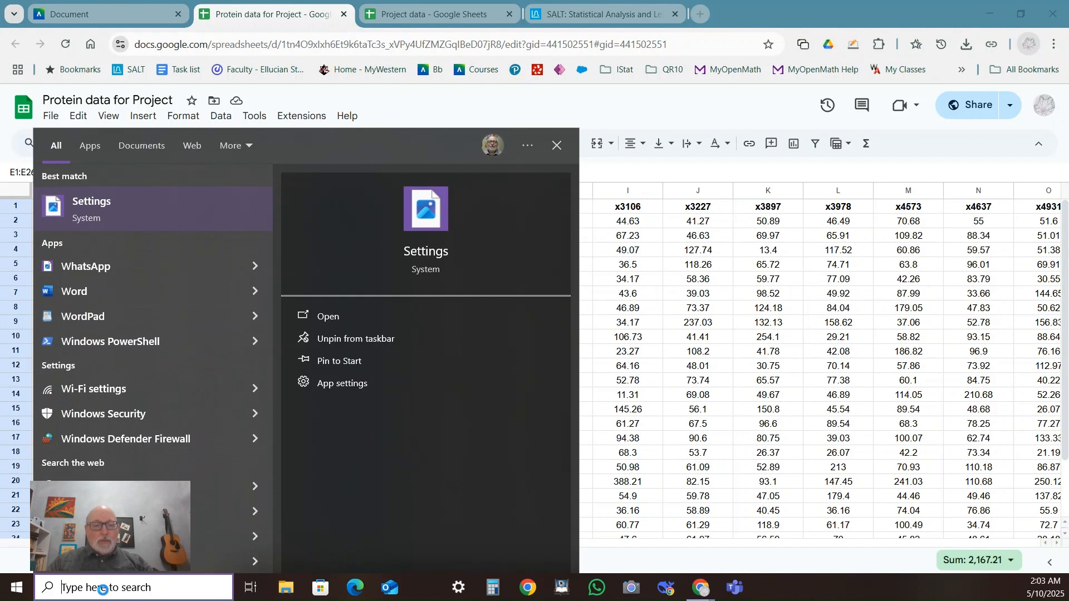
{"action": "type", "text": "ex"}
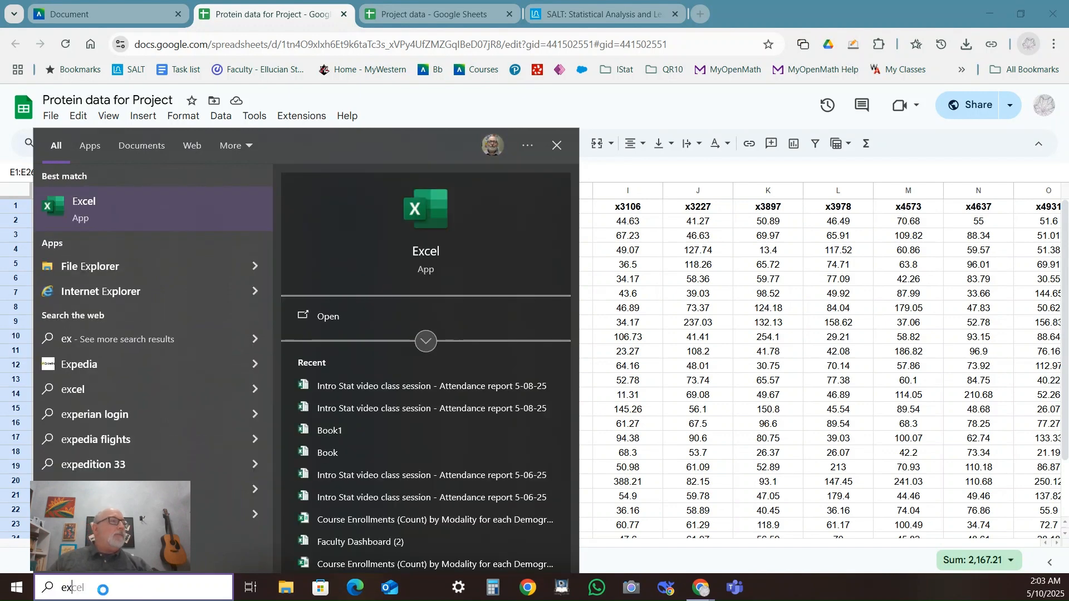
{"action": "left_click", "coordinate": [333, 318]}
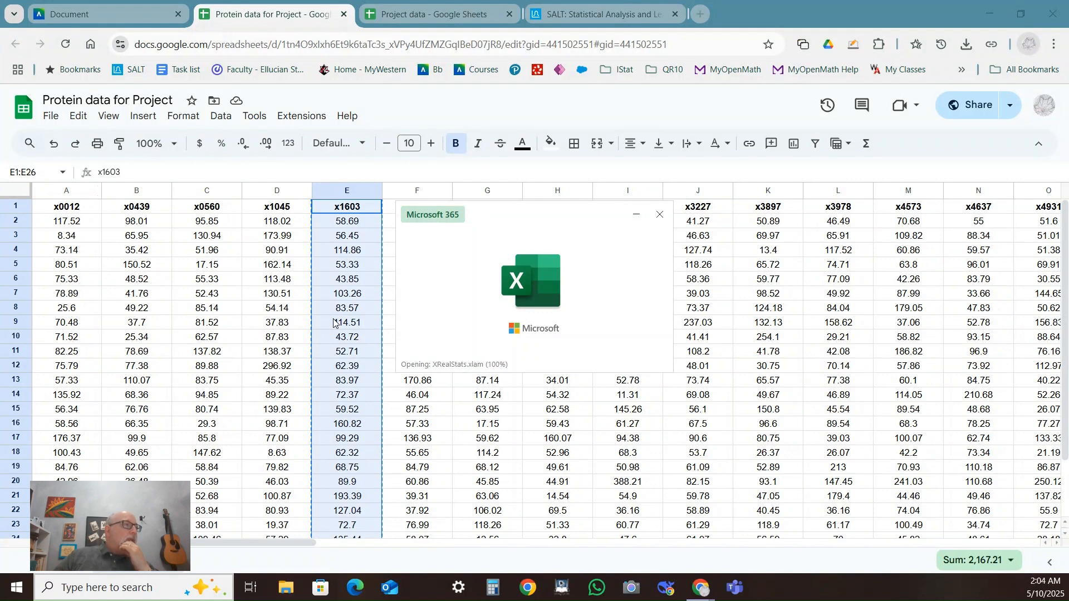
- Switch to Excel, create a blank workbook and paste the copied x1603 column starting in cell A1
{"action": "left_click", "coordinate": [334, 323]}
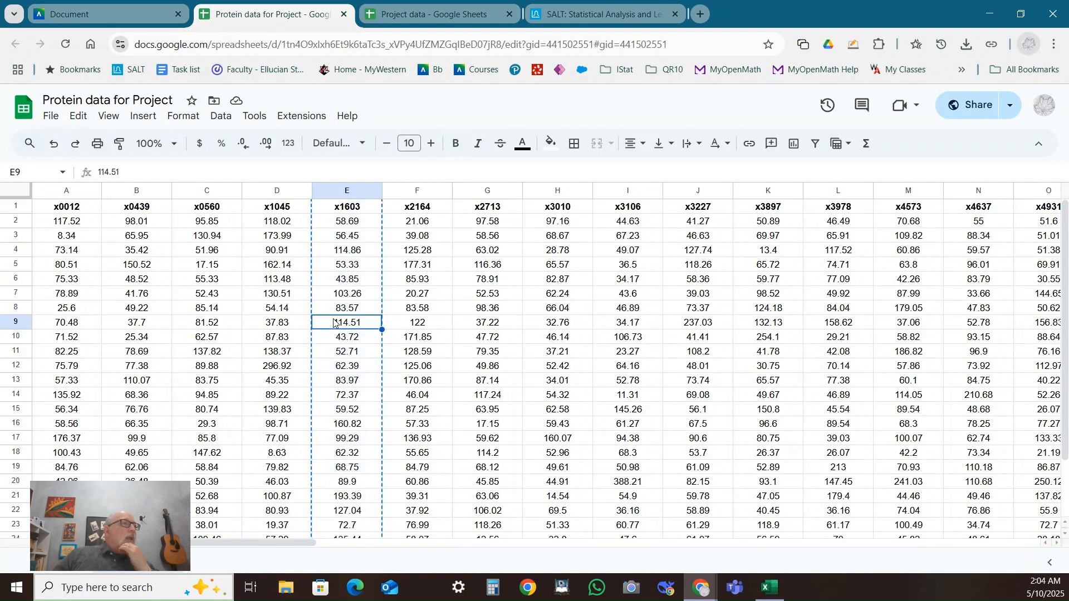
{"action": "left_click", "coordinate": [770, 588]}
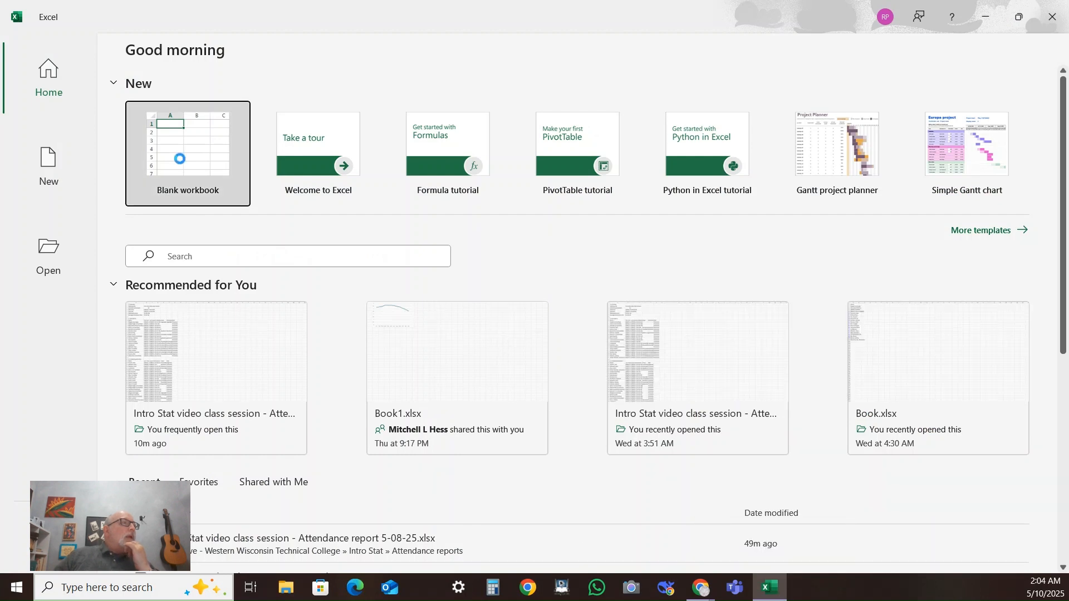
{"action": "left_click", "coordinate": [180, 159]}
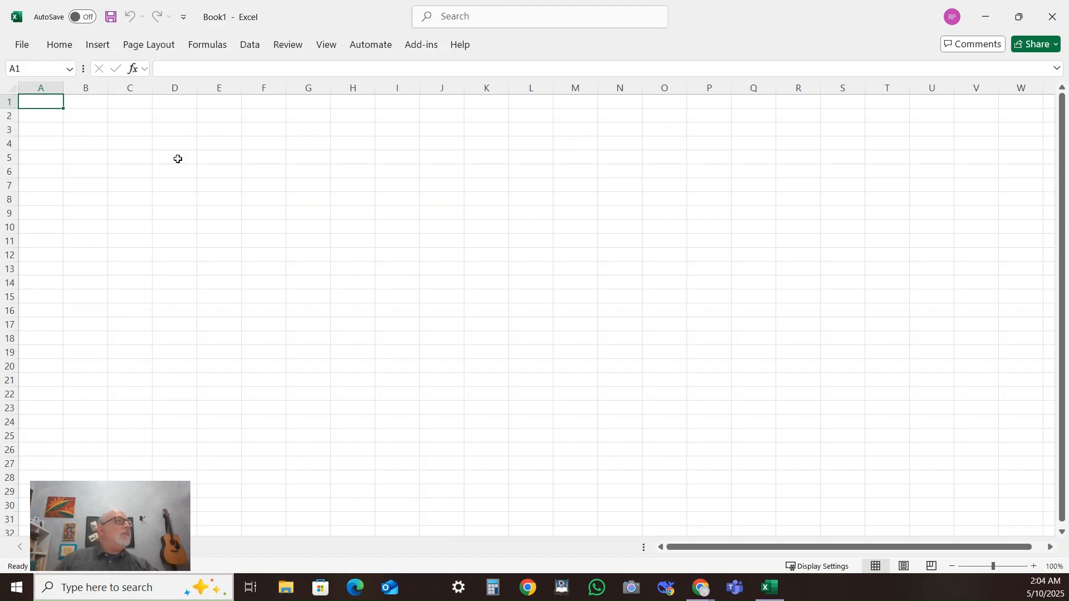
{"action": "type", "text": "x1603 58.69 56.45 114.86 53.33 43.85 103.26 83.57 114.51 43.72 52.71 62.39 83.97 72.37 59.52 160.82 99.29 62.32 68.75 89.9 193.39 127.04 72.7 135.44 52.12 102.24"}
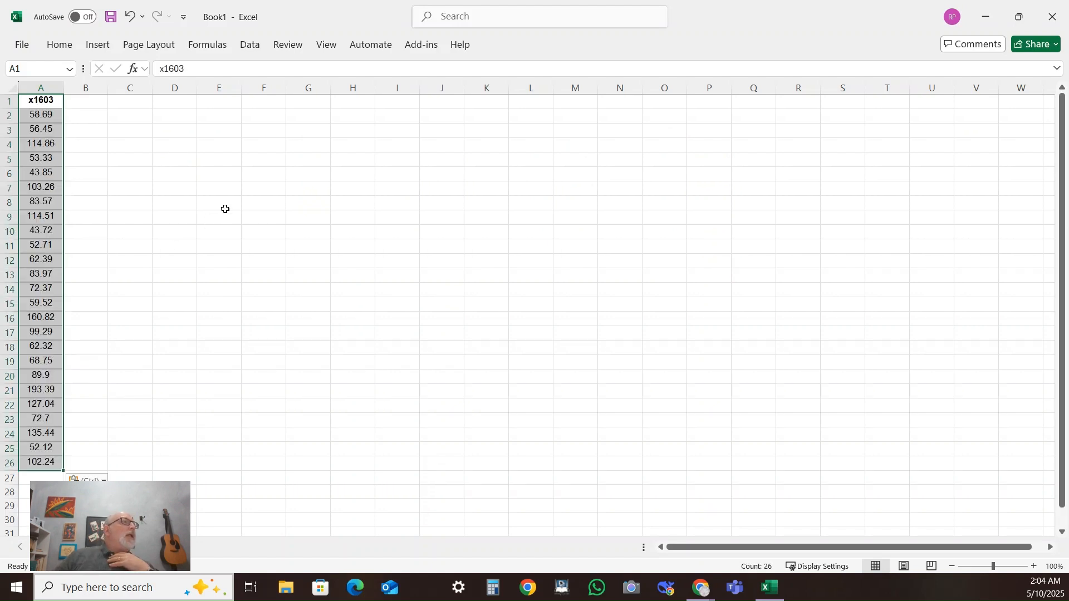
- Export the workbook with its file type changed to CSV (Comma delimited) (*.csv)
{"action": "left_click", "coordinate": [19, 45]}
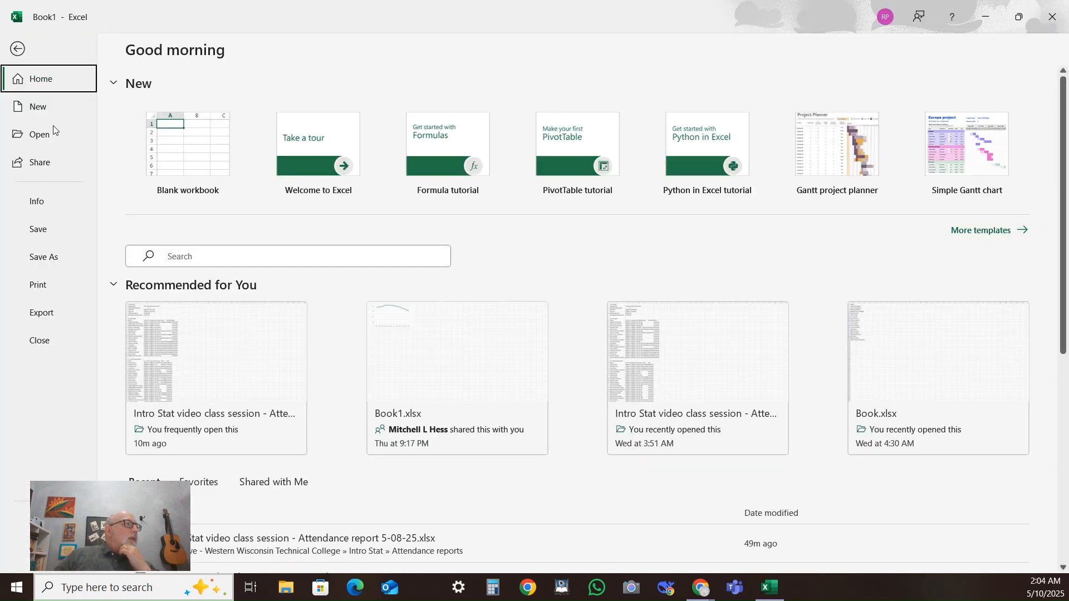
{"action": "left_click", "coordinate": [47, 317]}
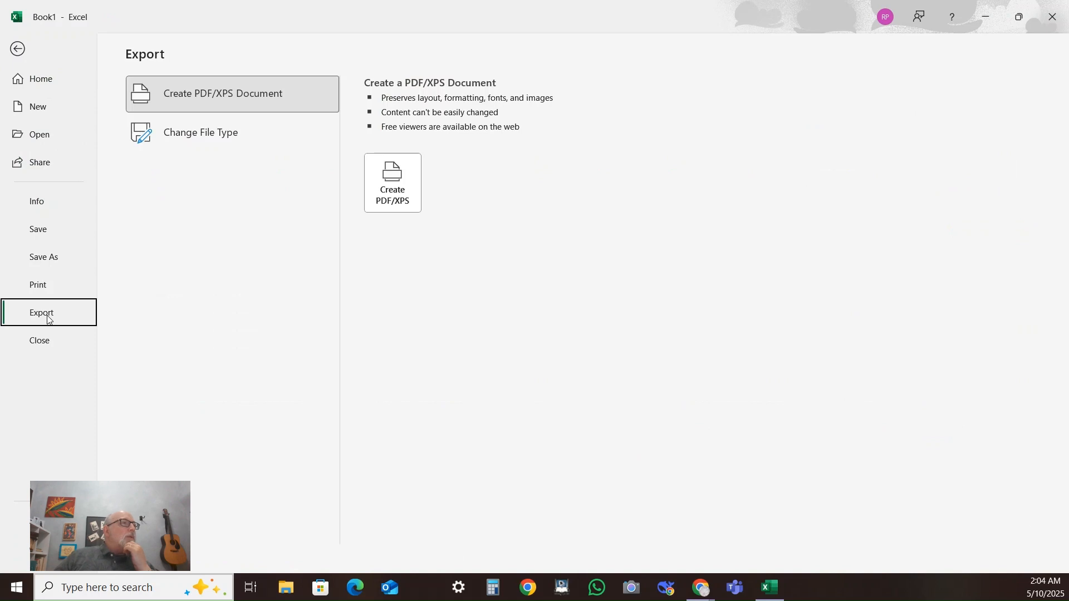
{"action": "left_click", "coordinate": [212, 135]}
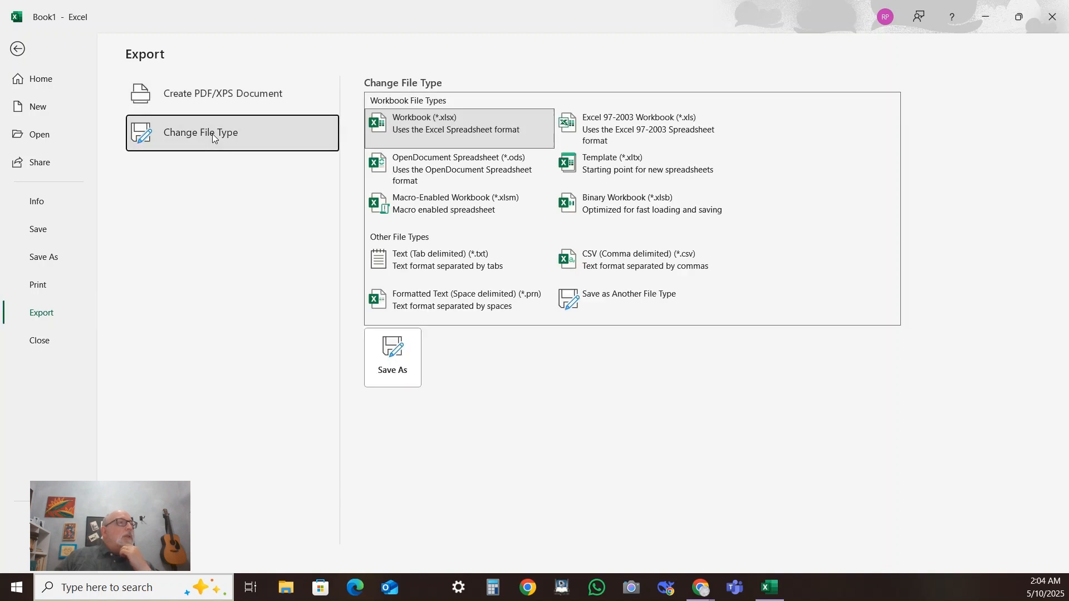
{"action": "left_click", "coordinate": [613, 262]}
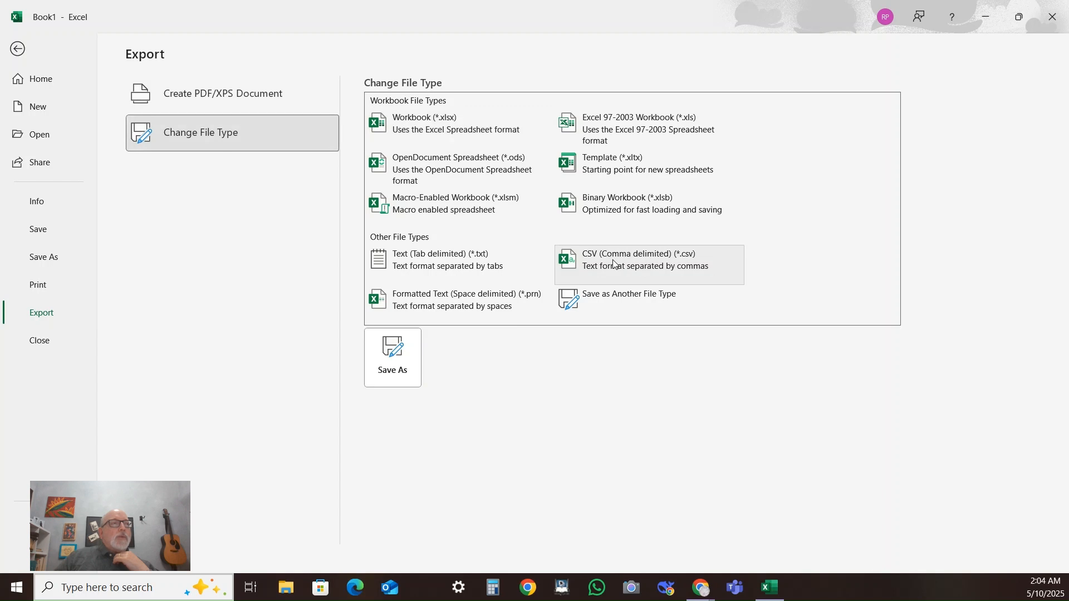
{"action": "left_click", "coordinate": [392, 360]}
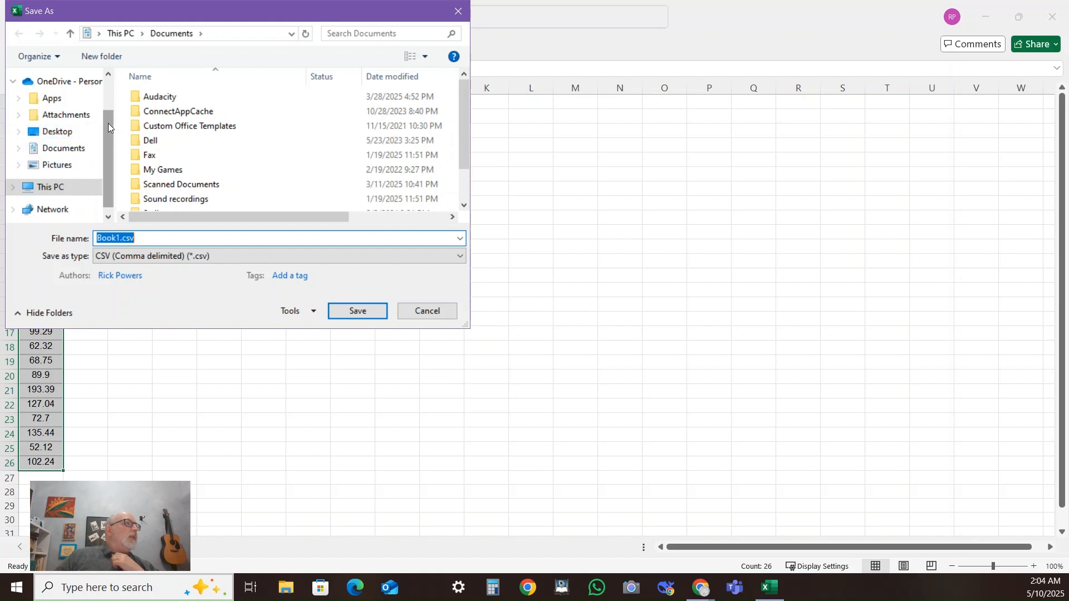
- Save the CSV file as Book1.csv in the OneDrive Desktop folder
{"action": "left_click_drag", "start_coordinate": [108, 122], "coordinate": [96, 150]}
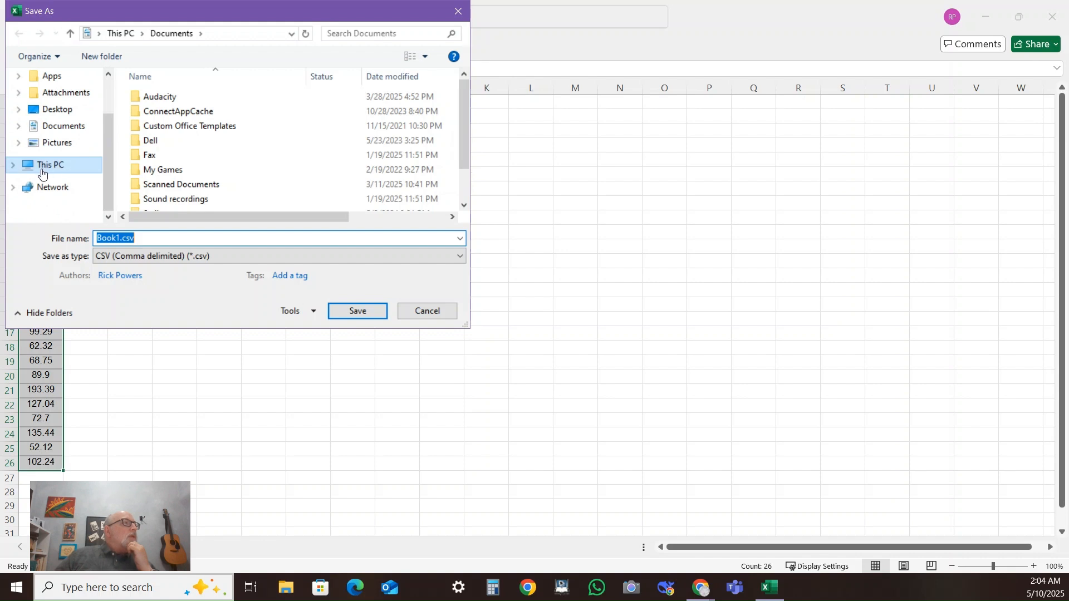
{"action": "scroll", "coordinate": [243, 144], "scroll_direction": "down", "scroll_amount": 1}
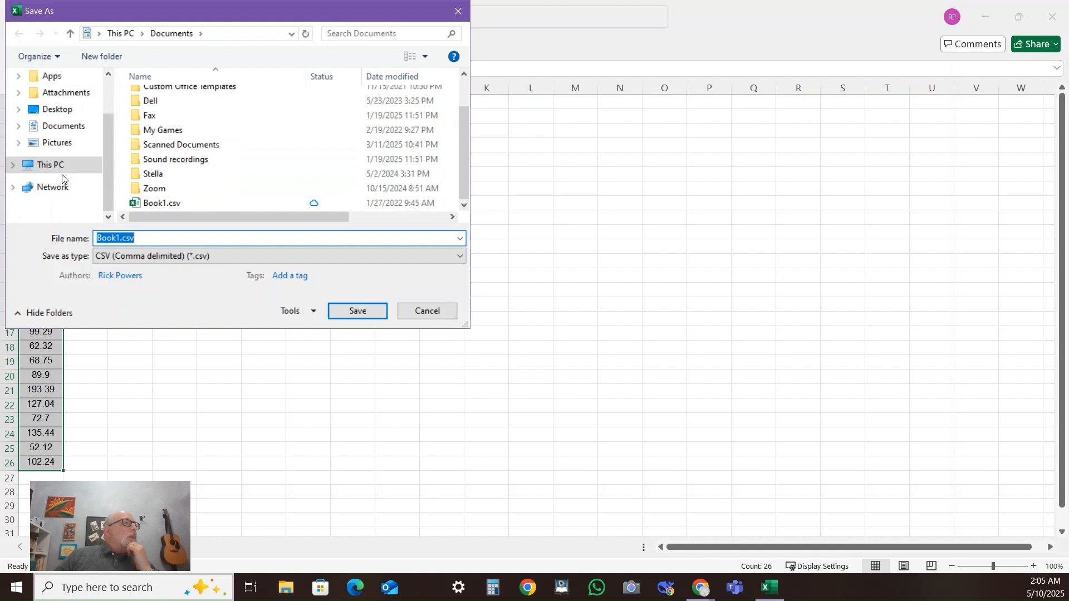
{"action": "left_click", "coordinate": [61, 114]}
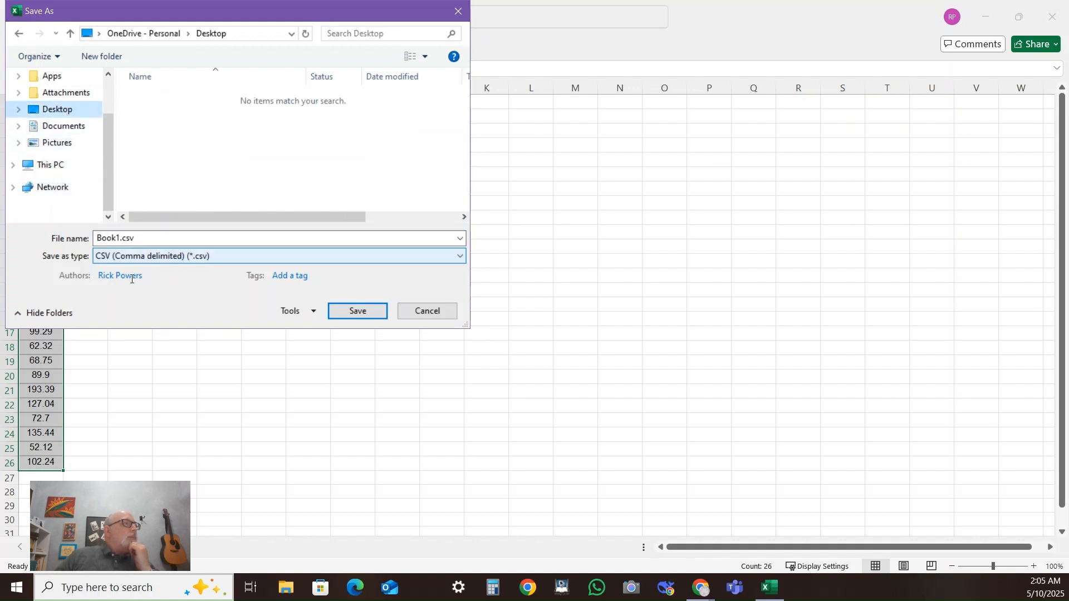
{"action": "left_click", "coordinate": [357, 311]}
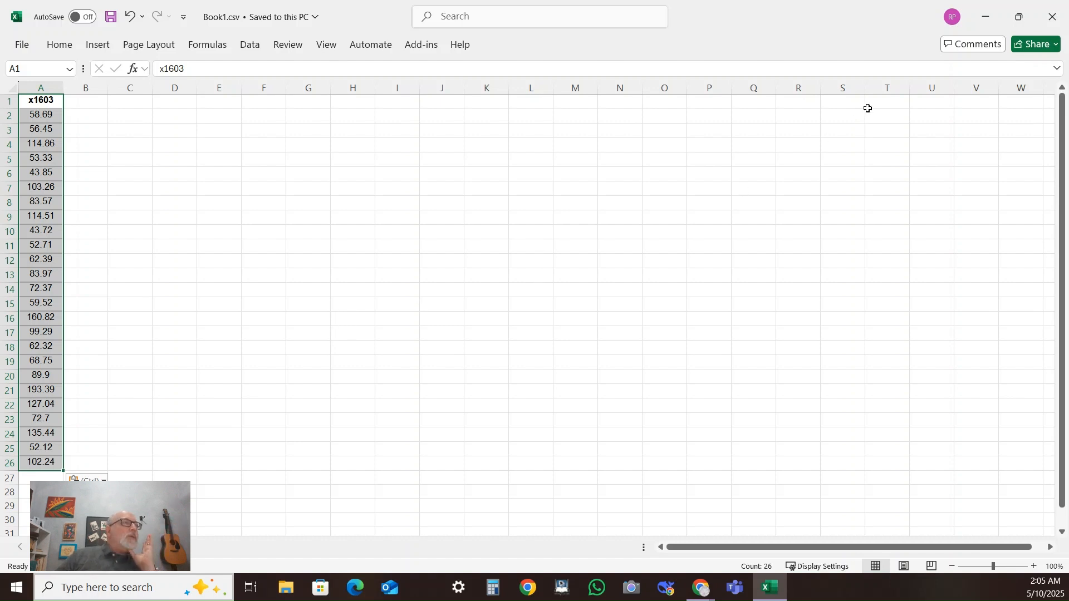
- Minimize the open windows and check for Book1.csv in the Desktop folder in File Explorer
{"action": "left_click", "coordinate": [985, 17]}
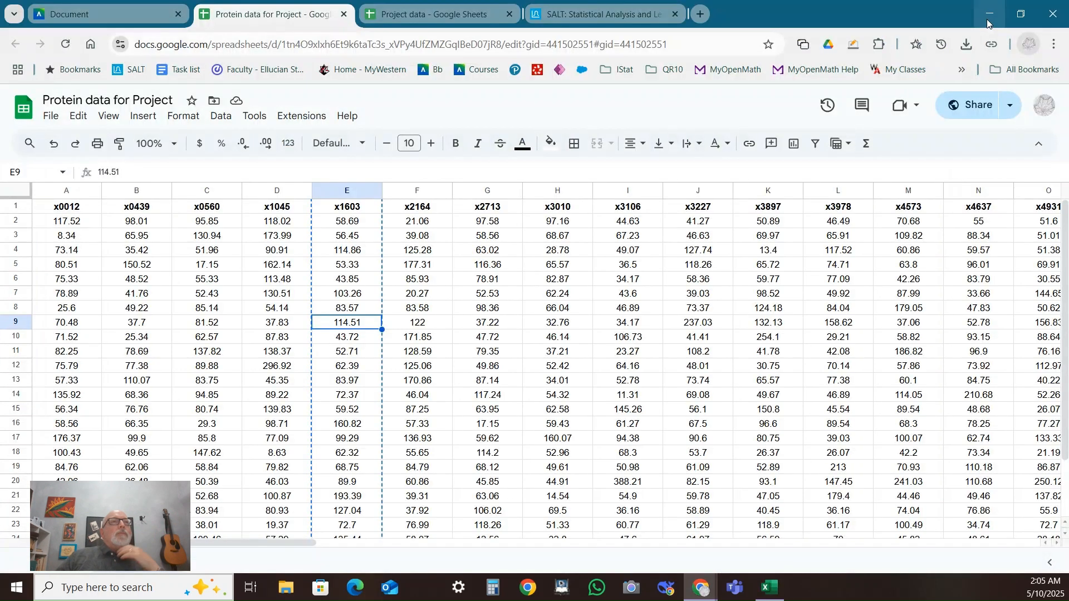
{"action": "left_click", "coordinate": [987, 17]}
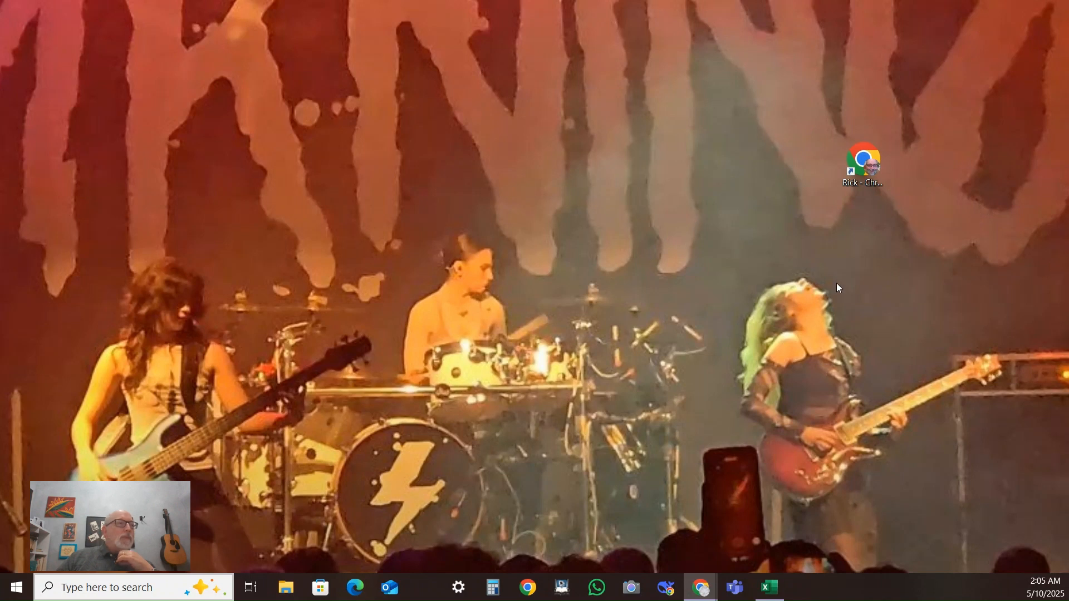
{"action": "left_click", "coordinate": [287, 588]}
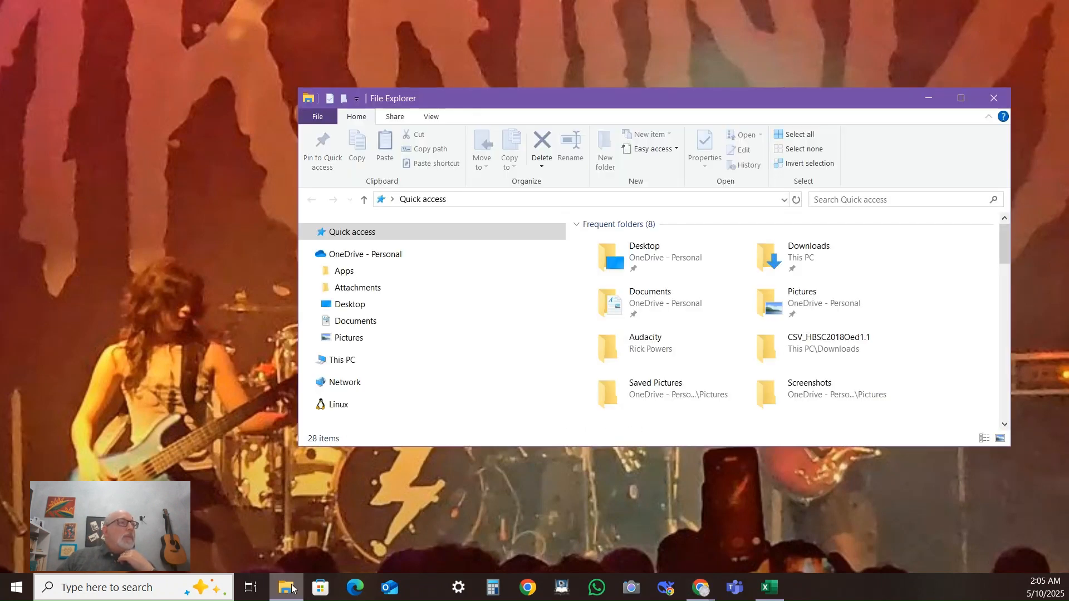
{"action": "left_click", "coordinate": [350, 305]}
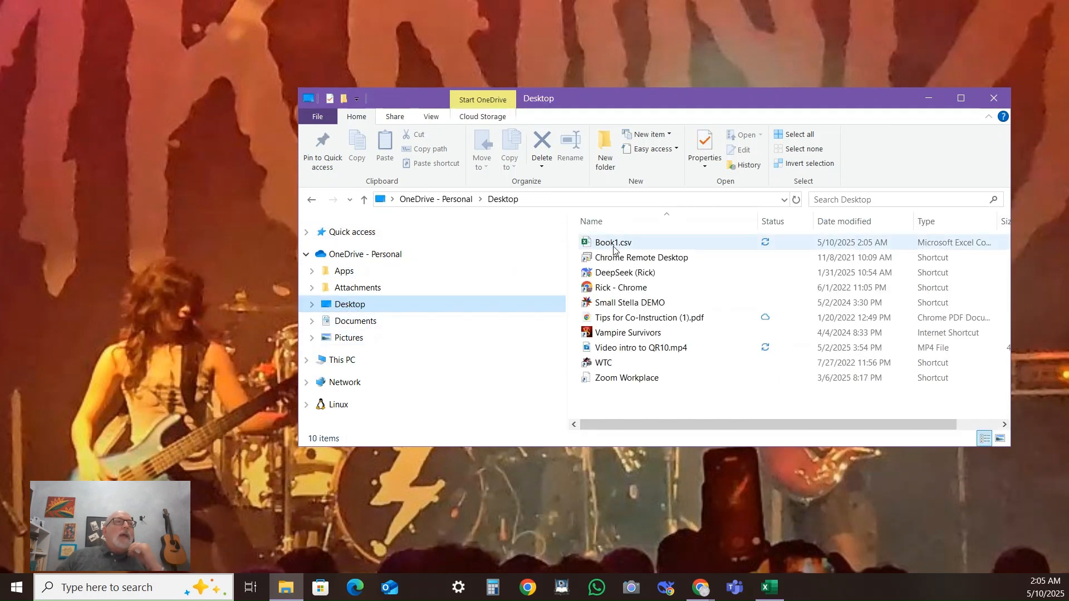
{"action": "mouse_move", "coordinate": [614, 250]}
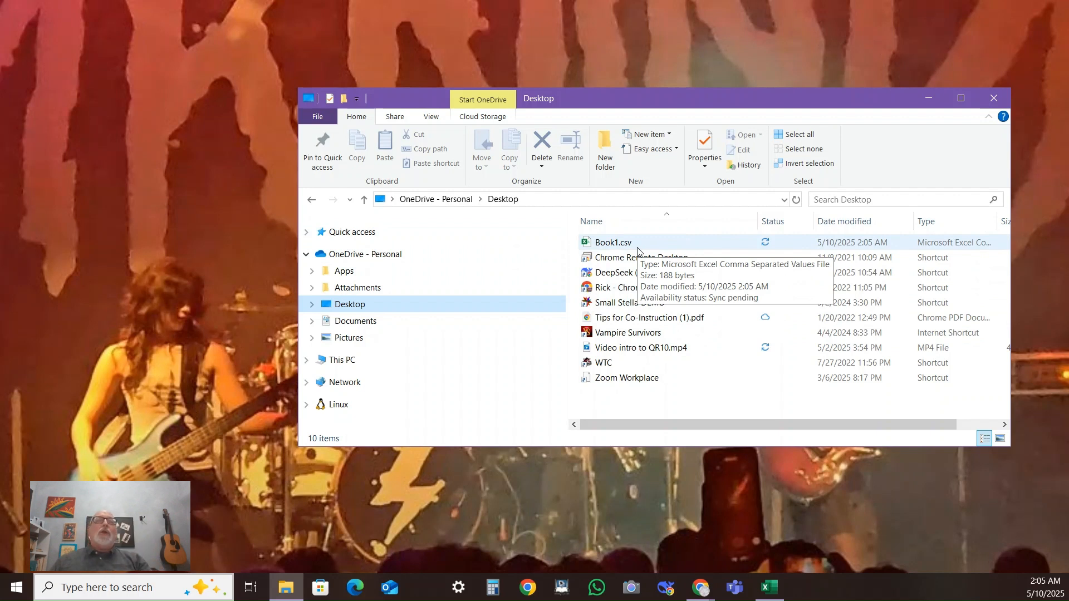
- Switch back to SALT in Chrome and reload the page to clear the previously imported dataset
{"action": "left_click", "coordinate": [700, 590]}
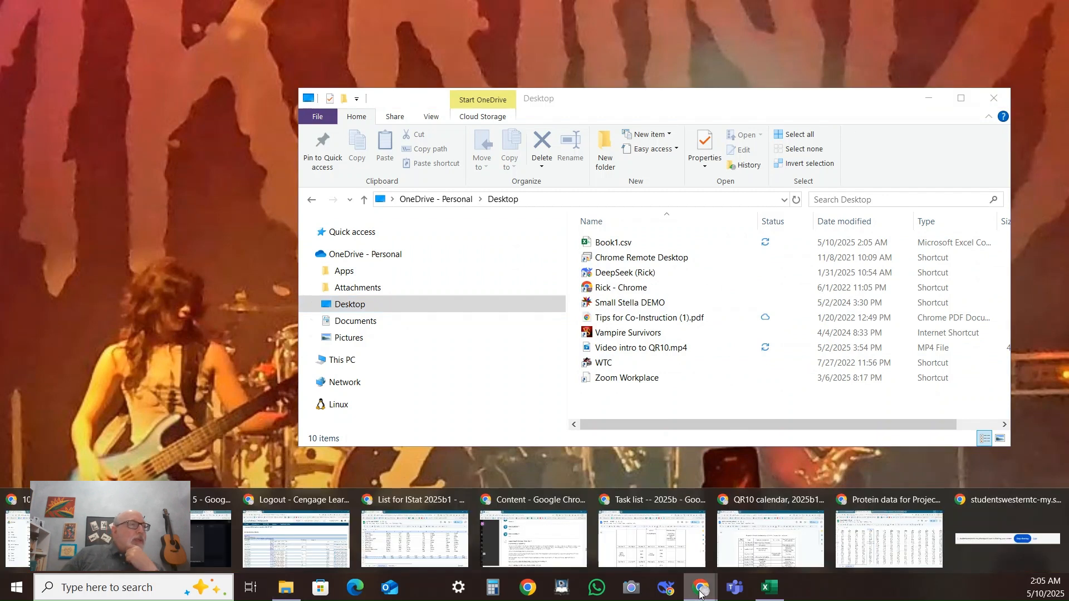
{"action": "left_click", "coordinate": [848, 546]}
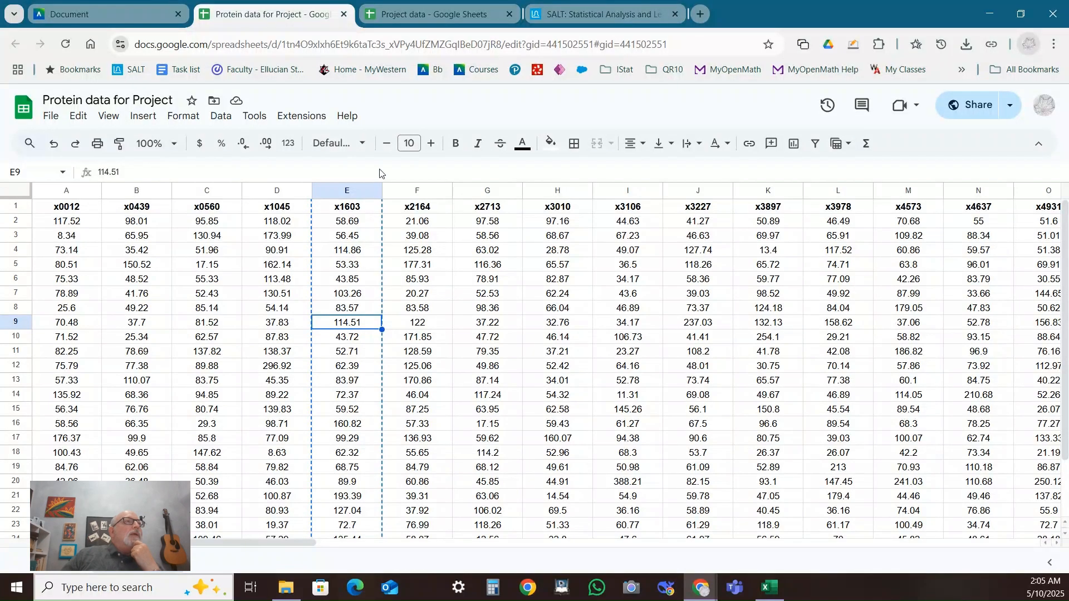
{"action": "left_click", "coordinate": [560, 18]}
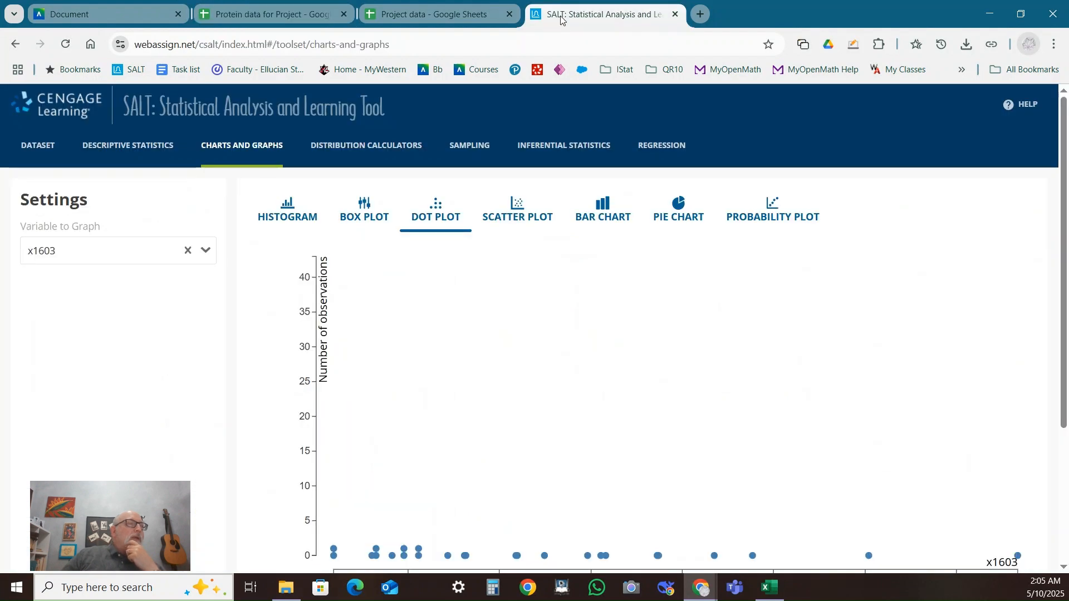
{"action": "left_click", "coordinate": [65, 44]}
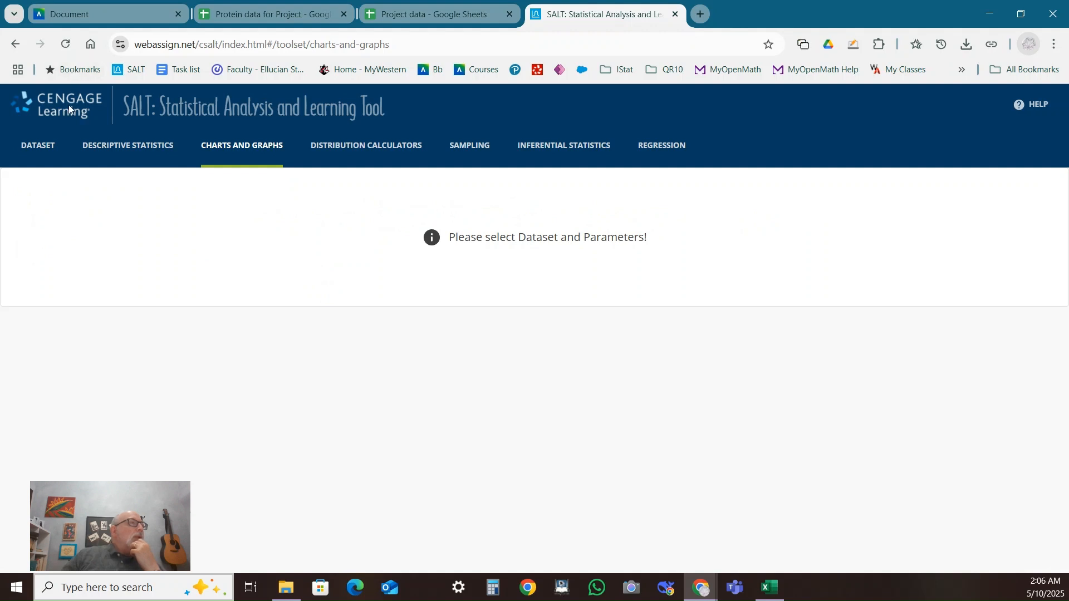
- Upload Book1.csv from the Desktop folder as a raw dataset and import all of its variables
{"action": "left_click", "coordinate": [48, 146]}
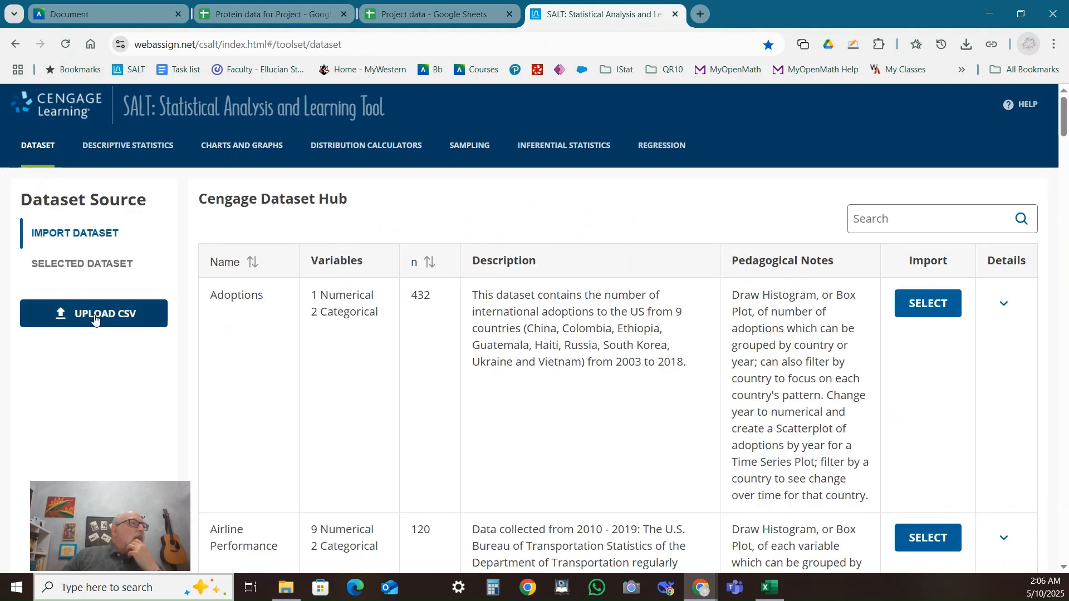
{"action": "left_click", "coordinate": [95, 315]}
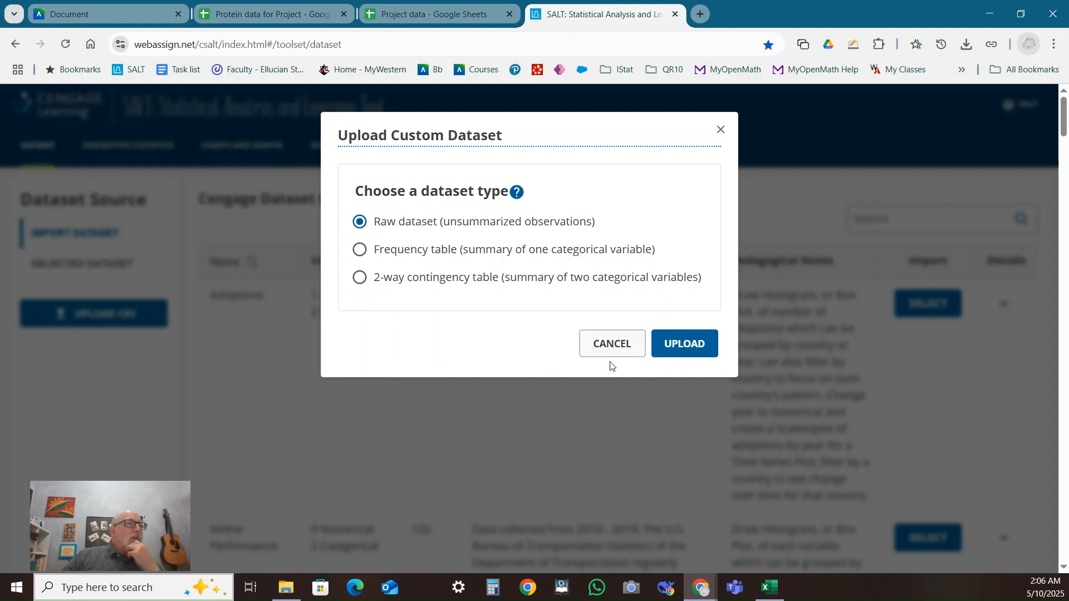
{"action": "left_click", "coordinate": [684, 350]}
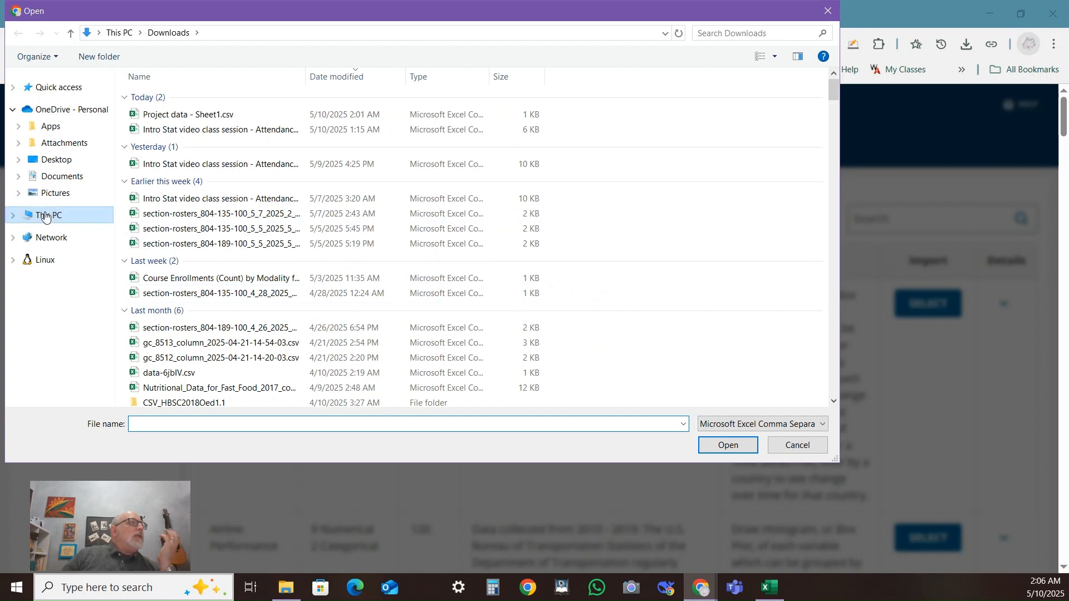
{"action": "left_click", "coordinate": [57, 160]}
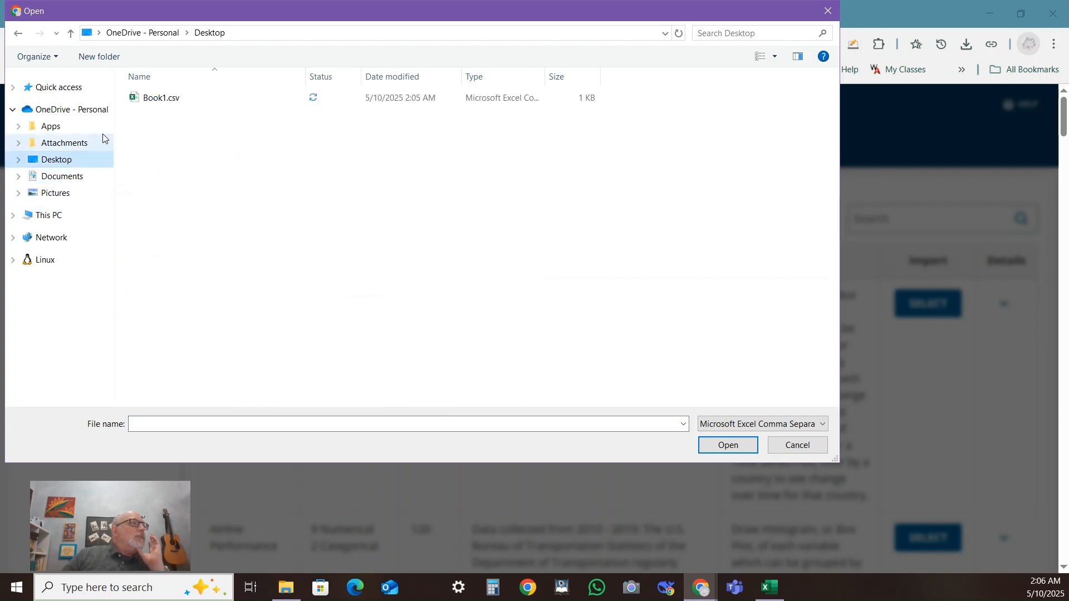
{"action": "left_click", "coordinate": [167, 100]}
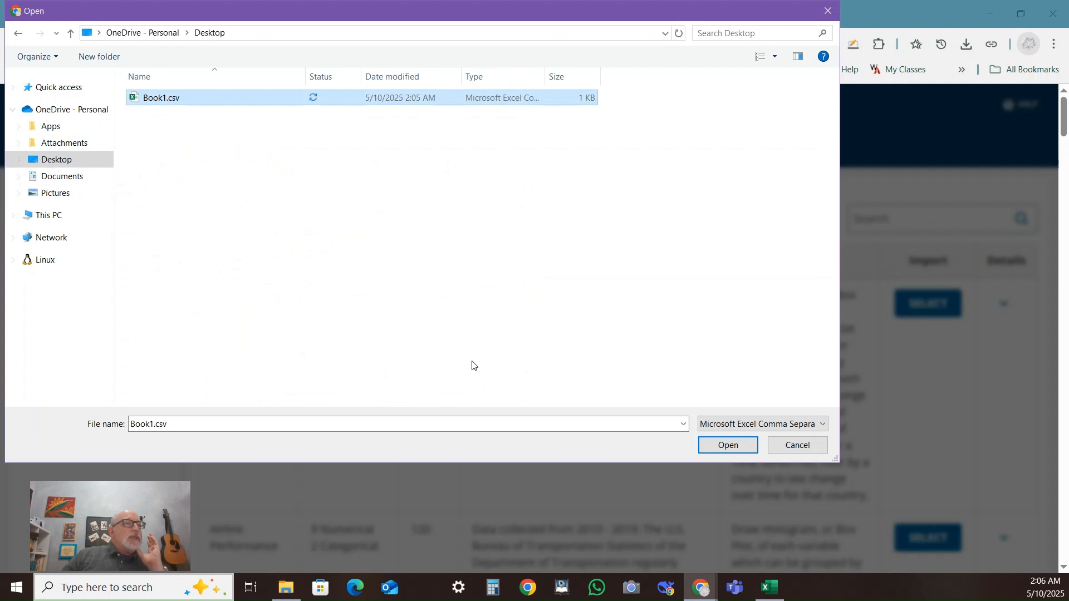
{"action": "left_click", "coordinate": [730, 446]}
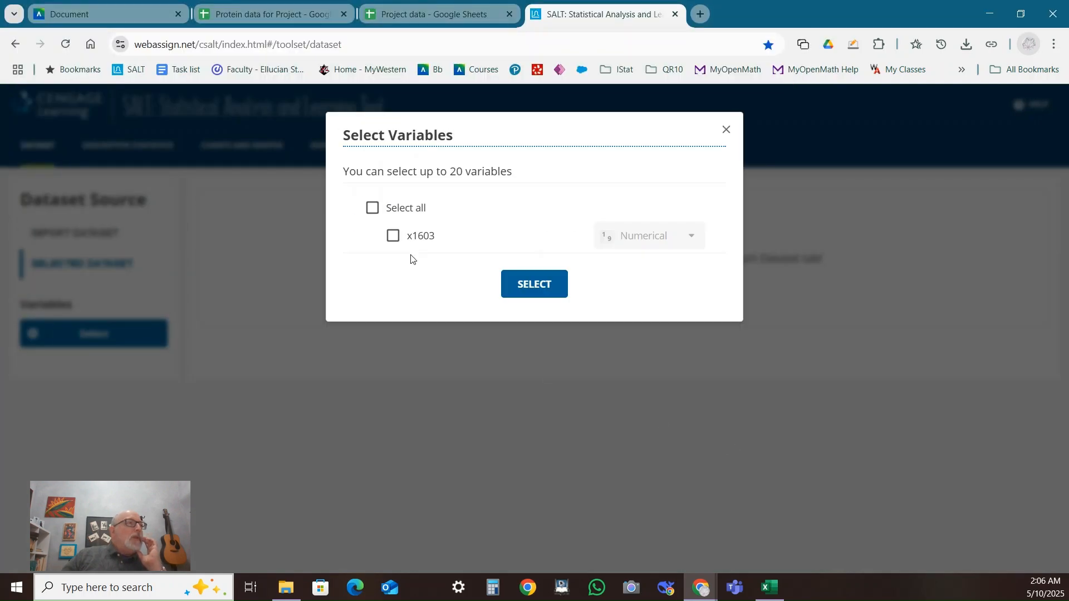
{"action": "left_click", "coordinate": [372, 208]}
{"action": "left_click", "coordinate": [524, 284]}
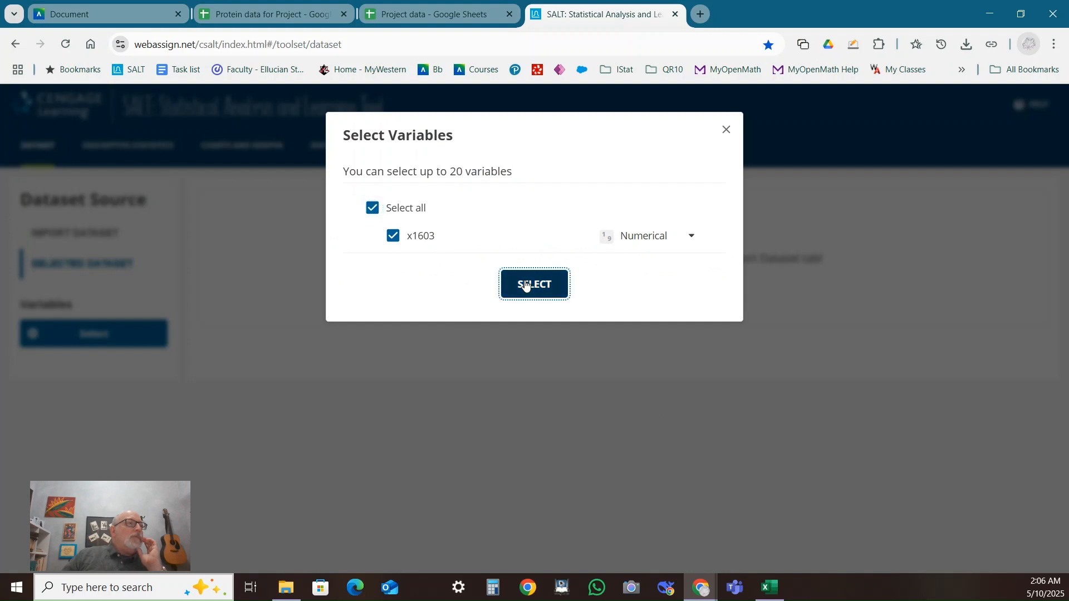